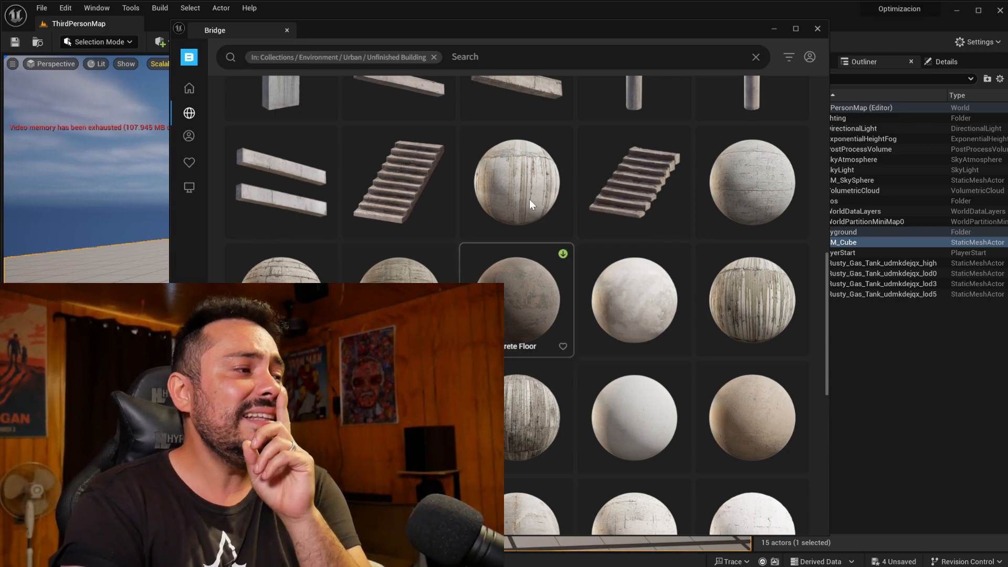
# Compare the tiling and size details of Rough Concrete Wall, Cast In Situ Concrete, Stained Concrete Wall and Worn Concrete Ceiling, and minimise Bridge.
pyautogui.moveTo(529, 199)
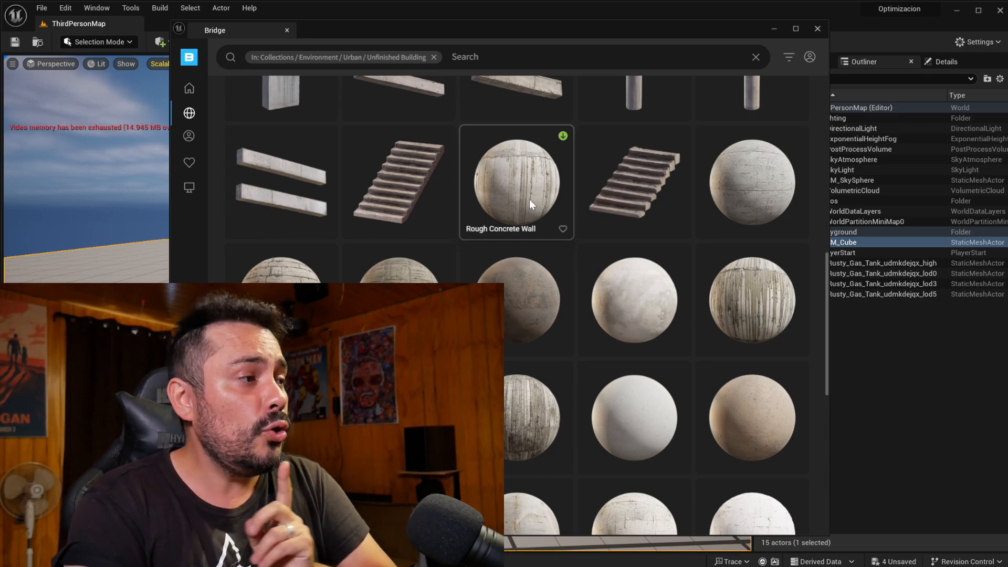
pyautogui.click(529, 199)
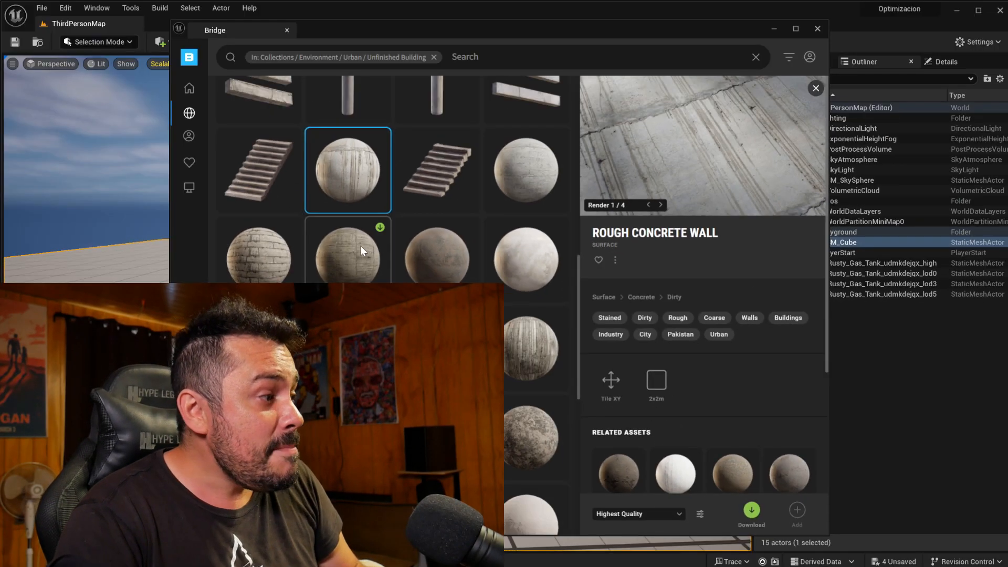
pyautogui.click(360, 251)
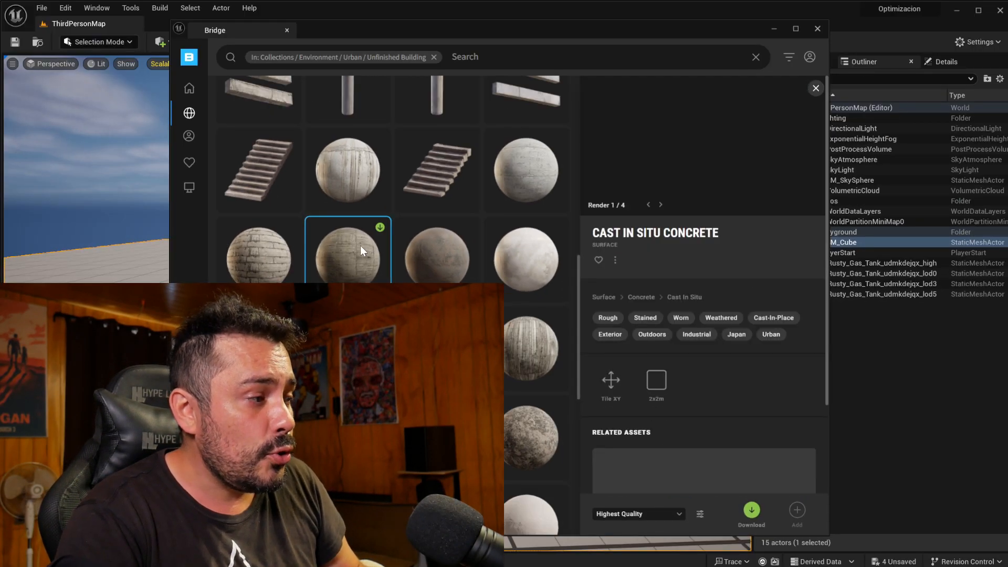
pyautogui.click(351, 336)
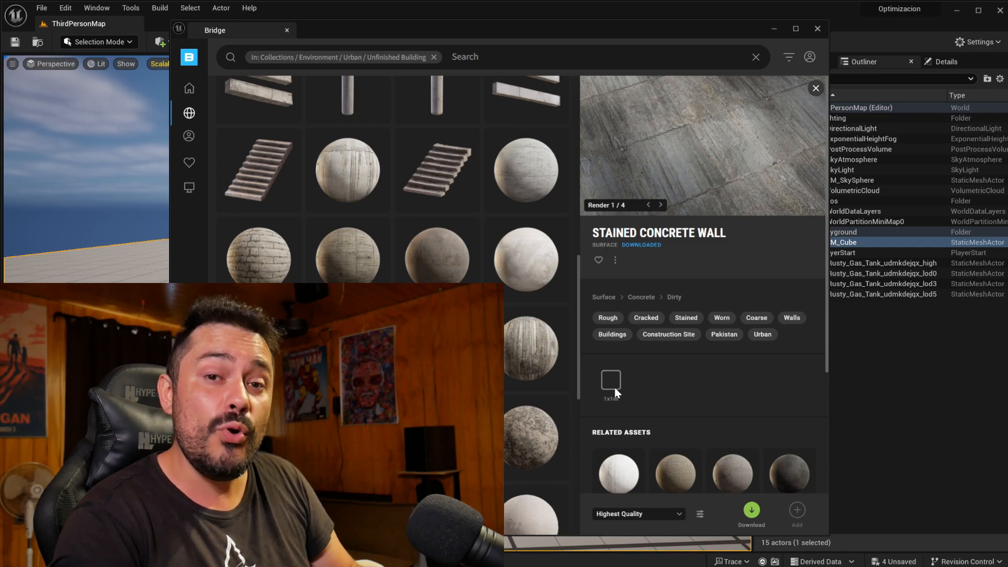
pyautogui.click(437, 347)
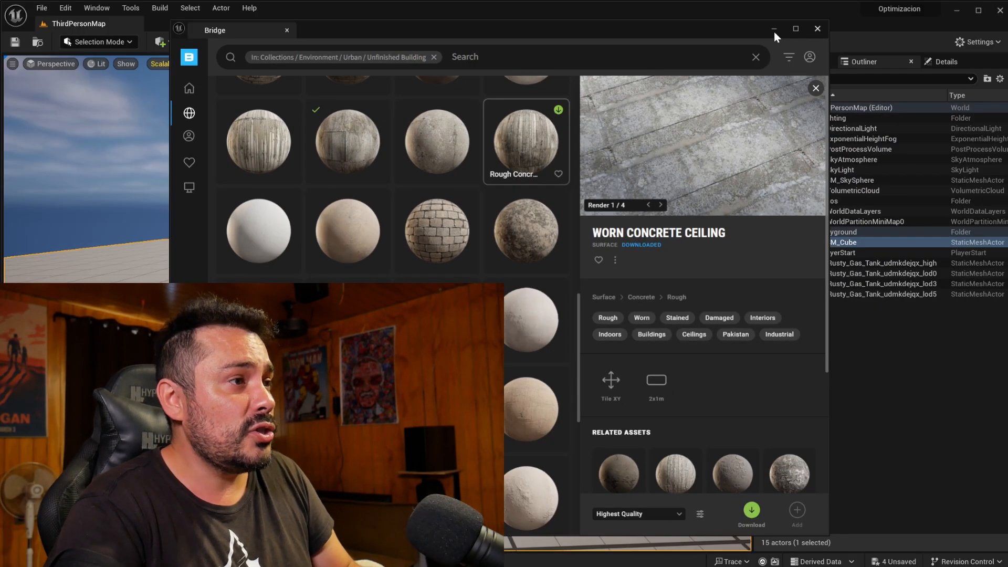
pyautogui.click(773, 32)
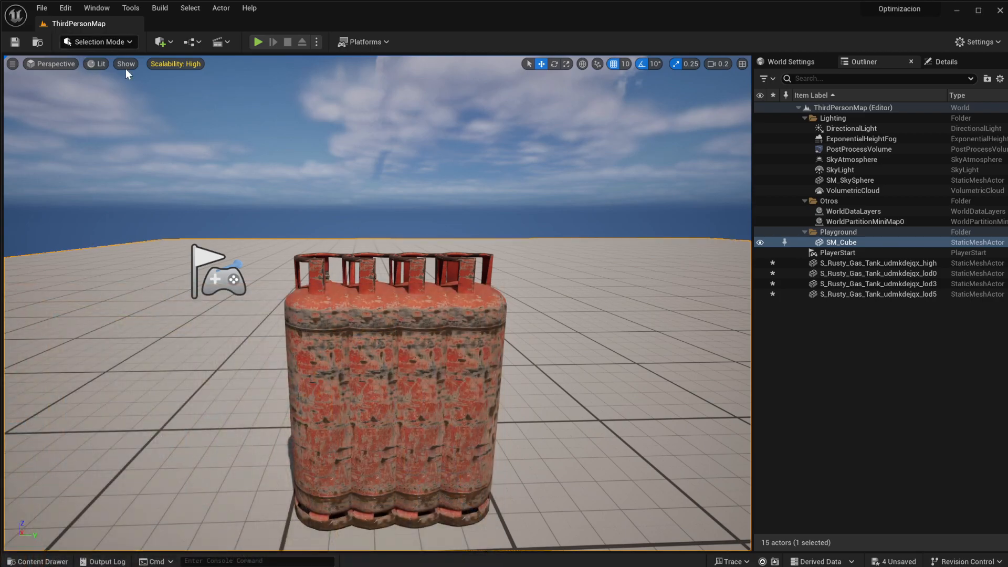
# Place a basic cube shape on the floor beside the row of gas tanks.
pyautogui.click(168, 48)
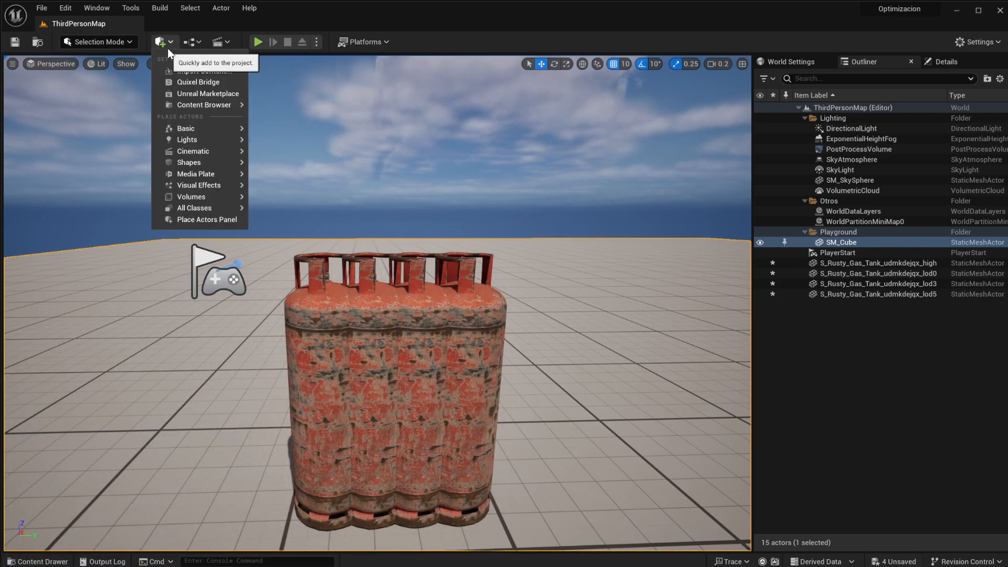
pyautogui.click(201, 133)
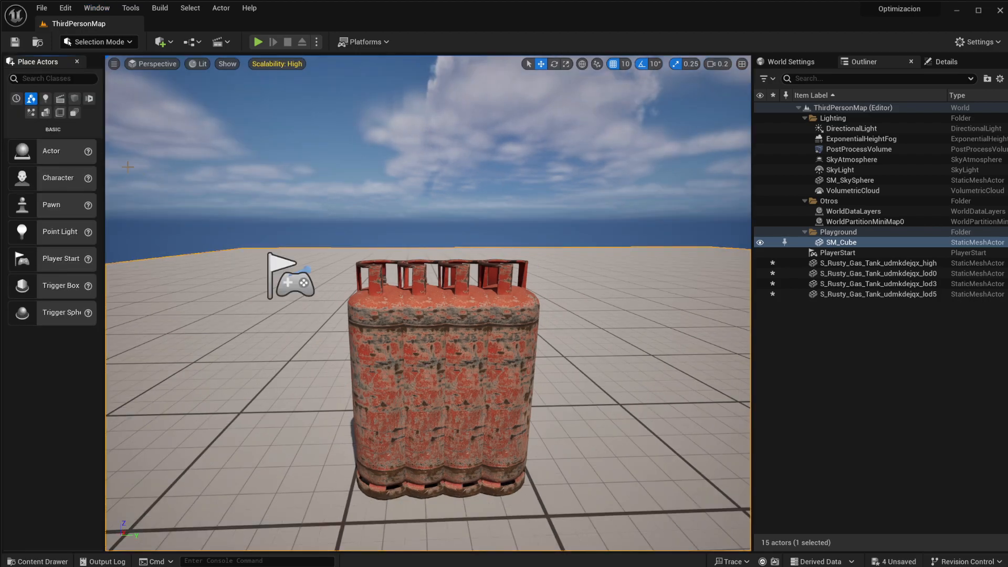
pyautogui.moveTo(105, 151); pyautogui.dragTo(149, 144)
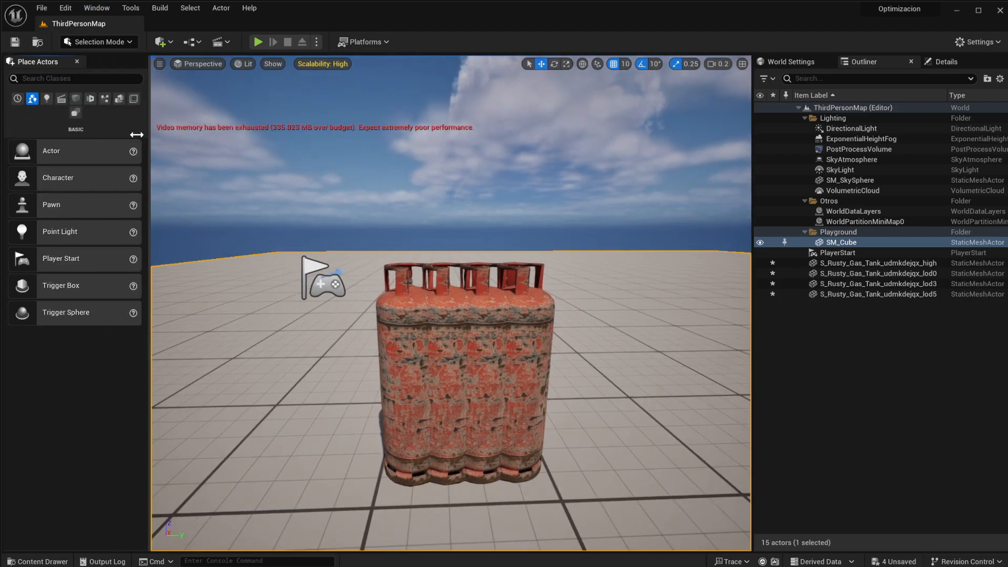
pyautogui.click(72, 102)
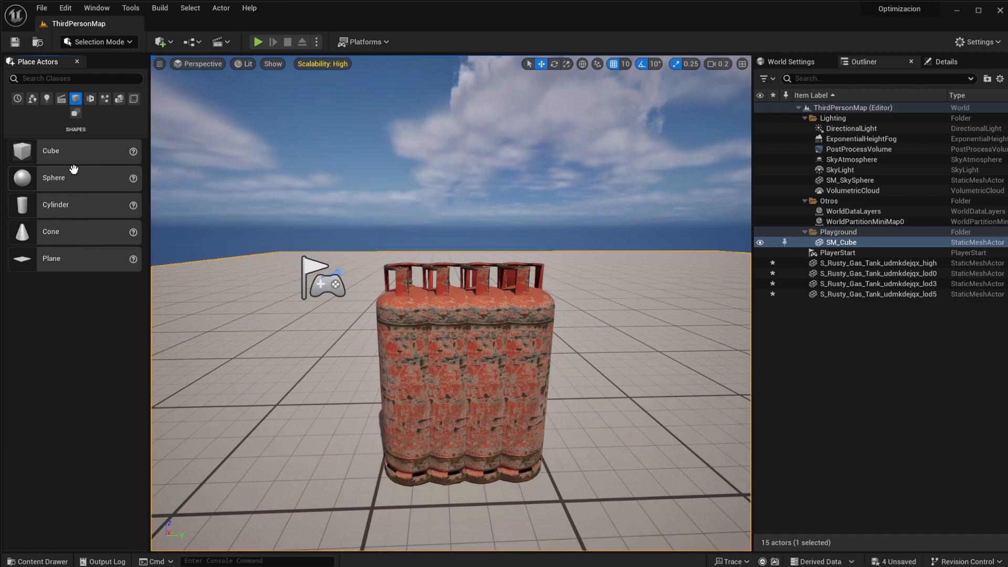
pyautogui.moveTo(106, 152); pyautogui.dragTo(245, 361)
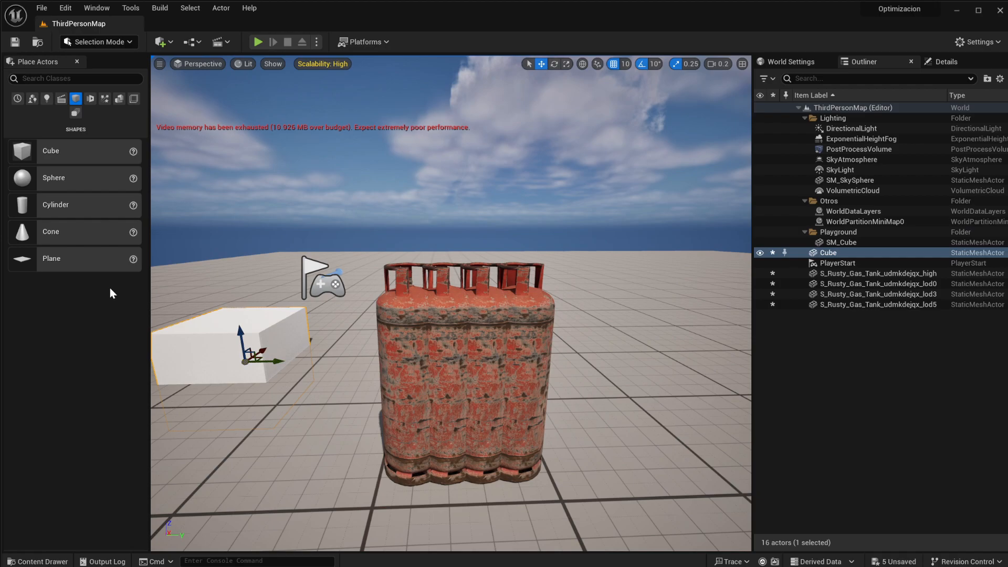
# Place a plane shape on the floor in front of the cube and raise it slightly above the ground.
pyautogui.moveTo(77, 256); pyautogui.dragTo(284, 444)
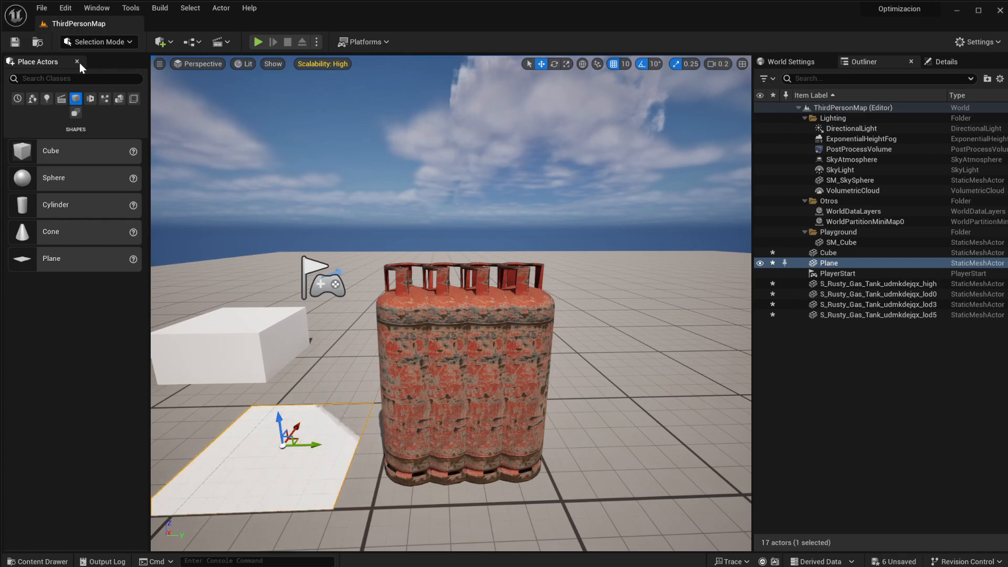
pyautogui.click(77, 63)
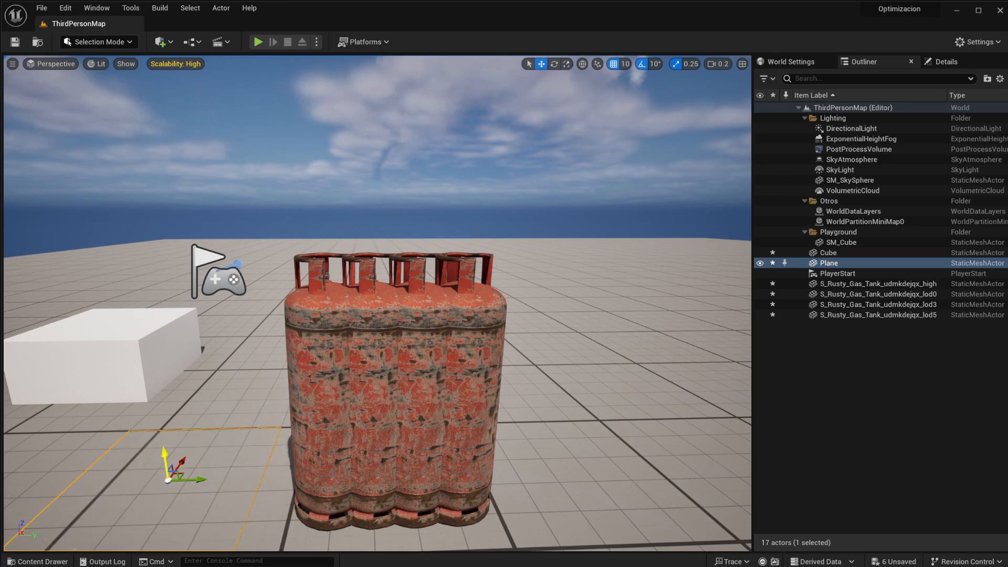
pyautogui.moveTo(164, 453); pyautogui.dragTo(163, 437)
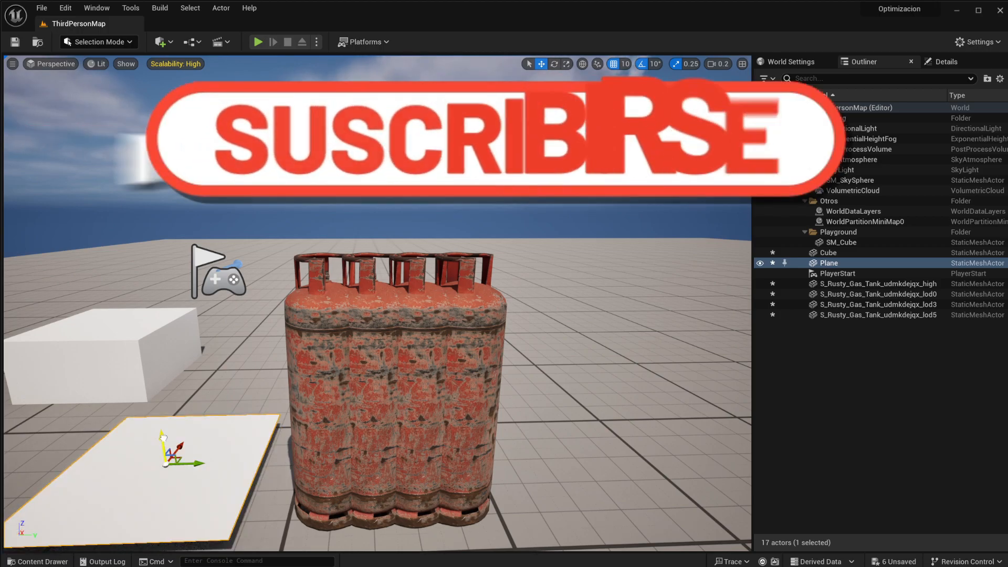
pyautogui.rightClick(163, 437)
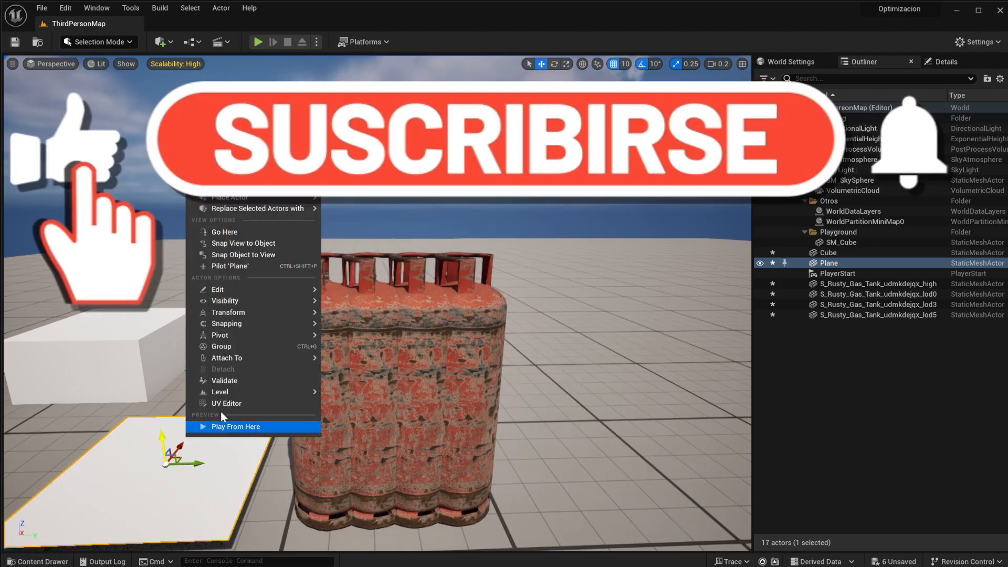
pyautogui.click(530, 418)
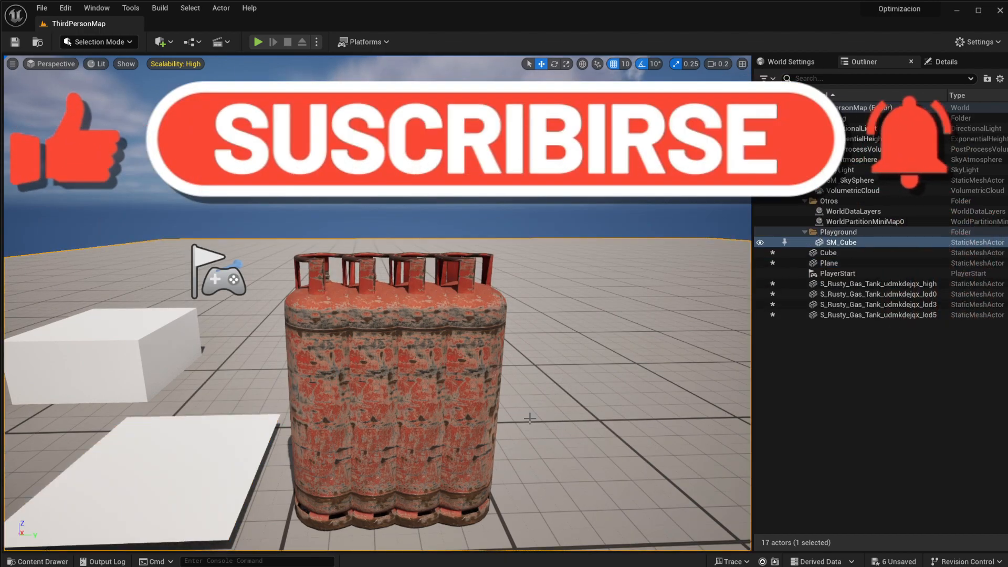
pyautogui.press('s')
pyautogui.moveTo(529, 417); pyautogui.dragTo(529, 418, button='right')
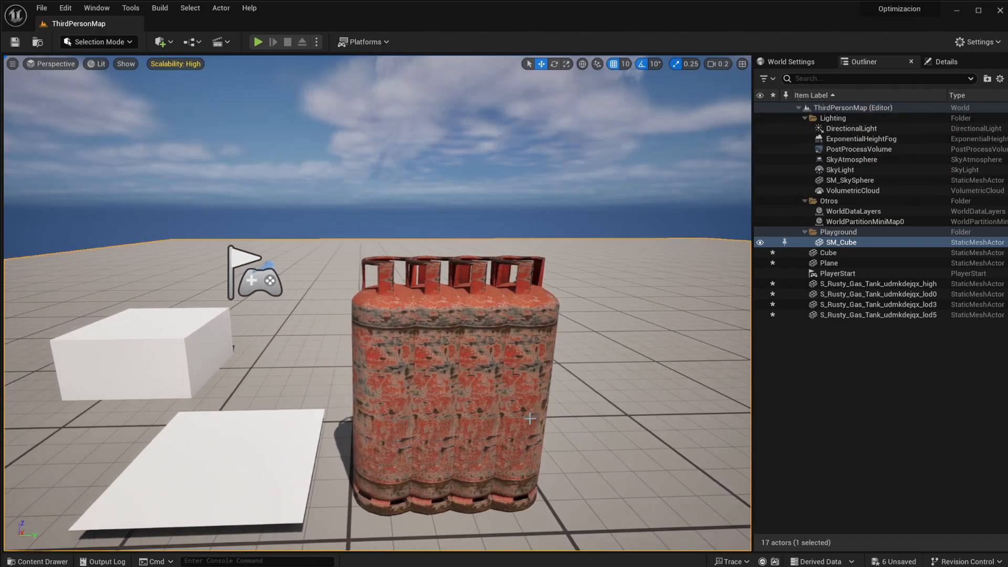
# Save all modified assets and the level from the content browser.
pyautogui.click(36, 562)
pyautogui.click(125, 235)
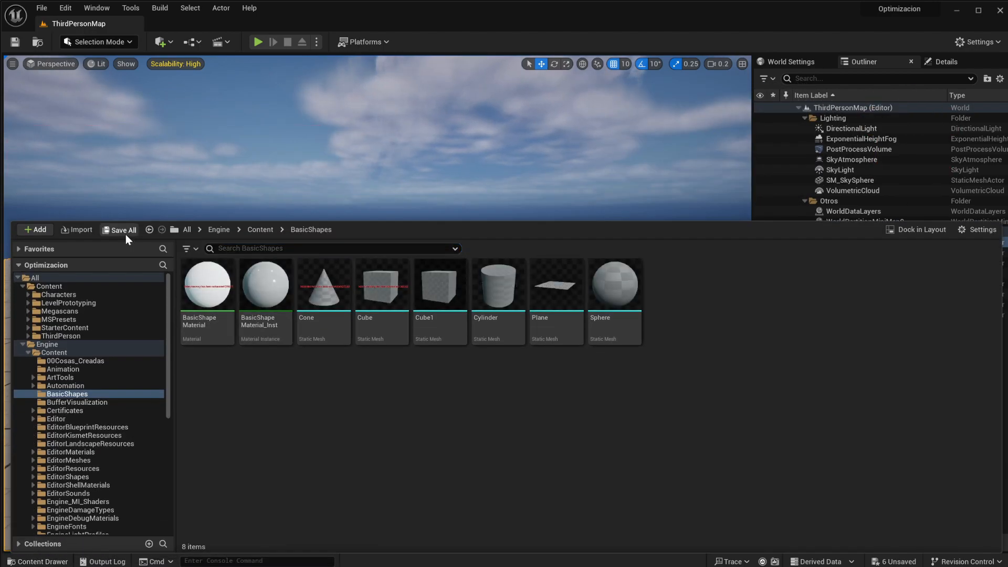
pyautogui.click(804, 408)
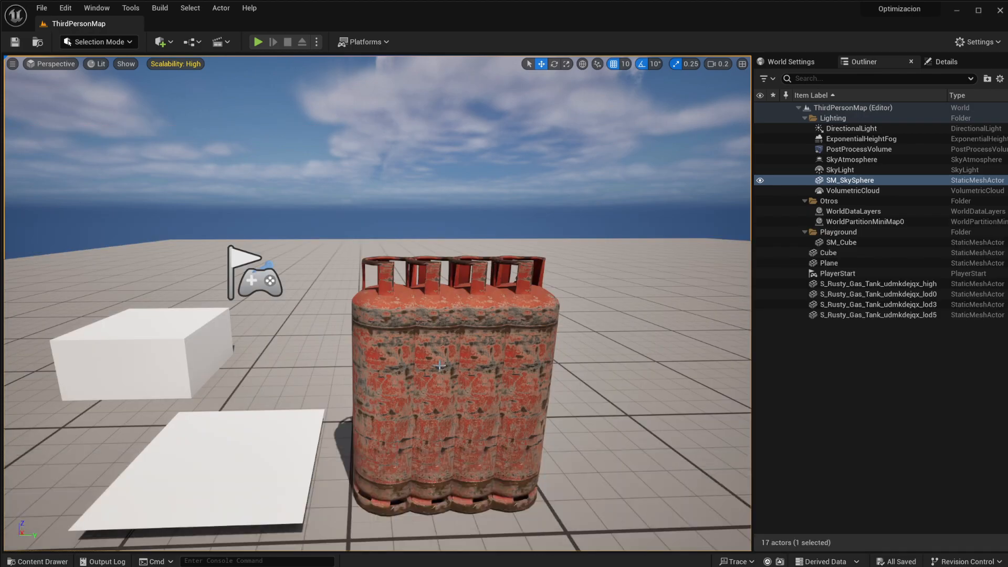
# Delete the four rusty gas tank meshes from the level.
pyautogui.click(384, 365)
pyautogui.press('Delete')
pyautogui.click(419, 366)
pyautogui.press('Delete')
pyautogui.click(475, 362)
pyautogui.press('Delete')
pyautogui.click(529, 359)
pyautogui.press('Delete')
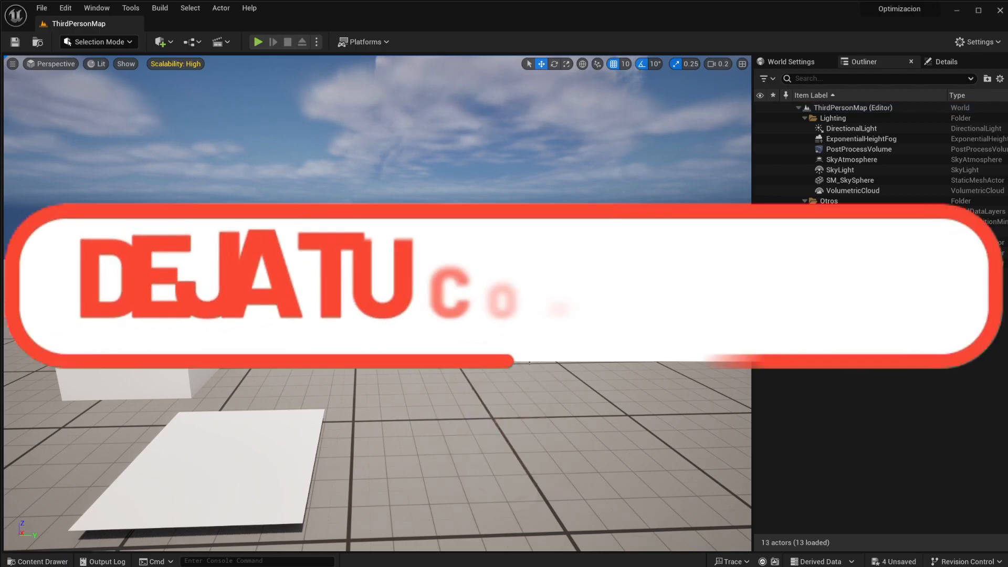
# Move the player start away from the cube to the far side of the plane.
pyautogui.moveTo(529, 359); pyautogui.dragTo(488, 359, button='right')
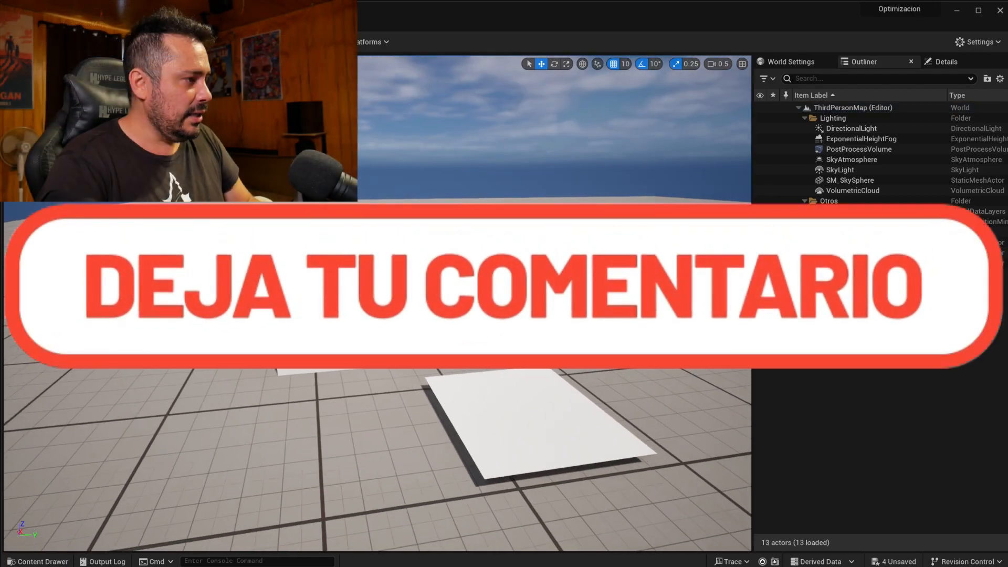
pyautogui.moveTo(420, 315); pyautogui.dragTo(457, 310, button='right')
pyautogui.click(371, 236)
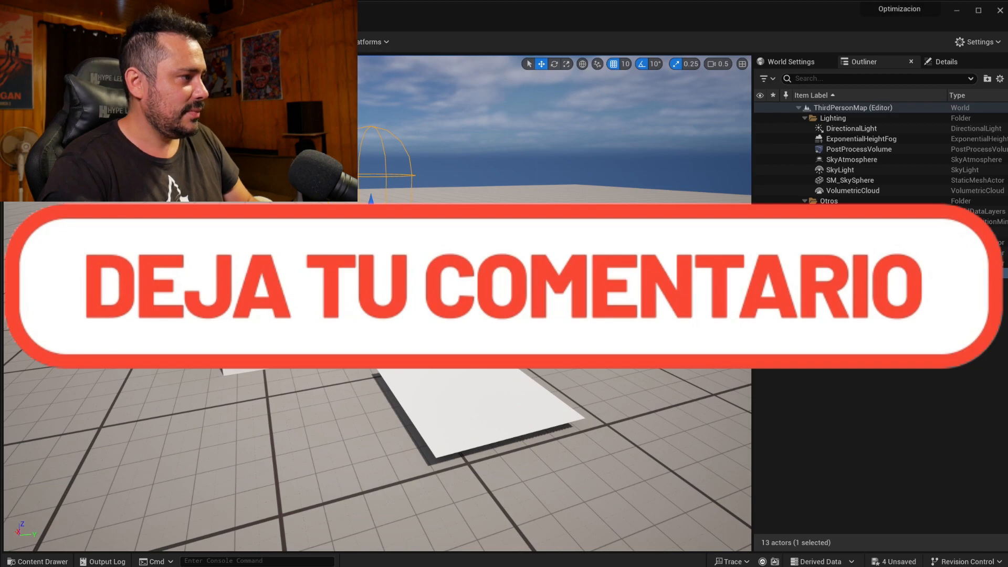
pyautogui.moveTo(394, 231); pyautogui.dragTo(711, 216)
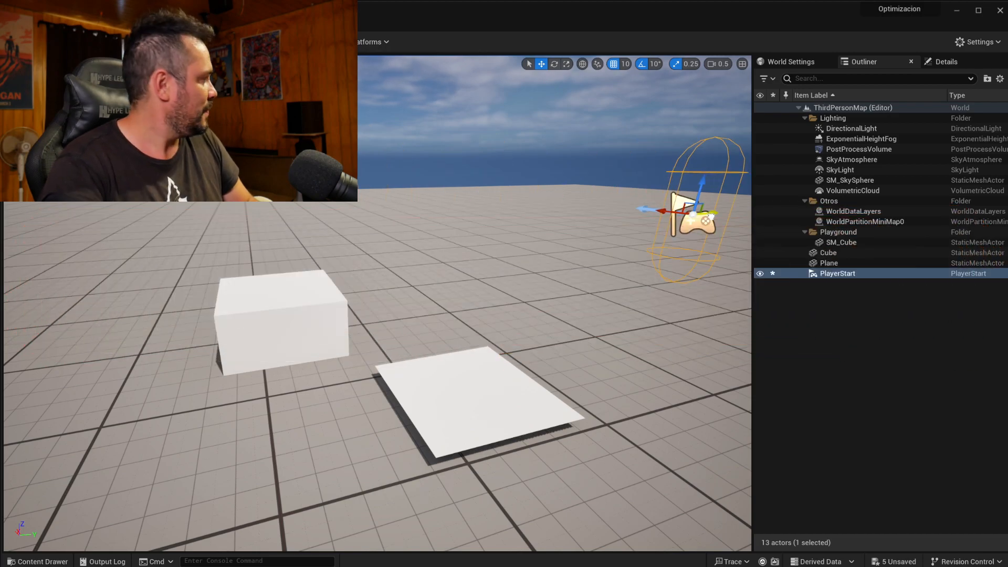
# Raise the cube and the plane vertically so that both float above the floor.
pyautogui.click(294, 314)
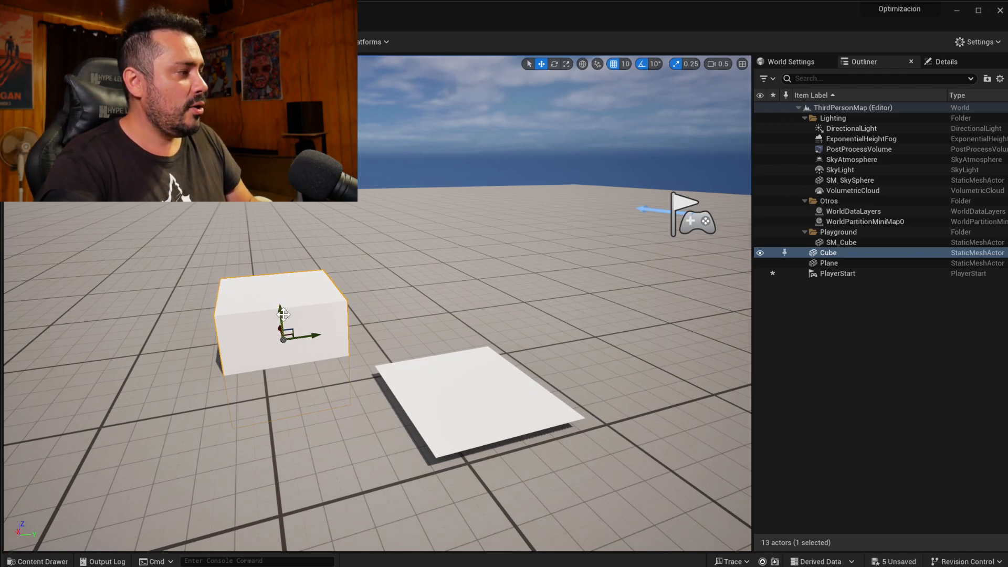
pyautogui.moveTo(281, 310); pyautogui.dragTo(276, 220)
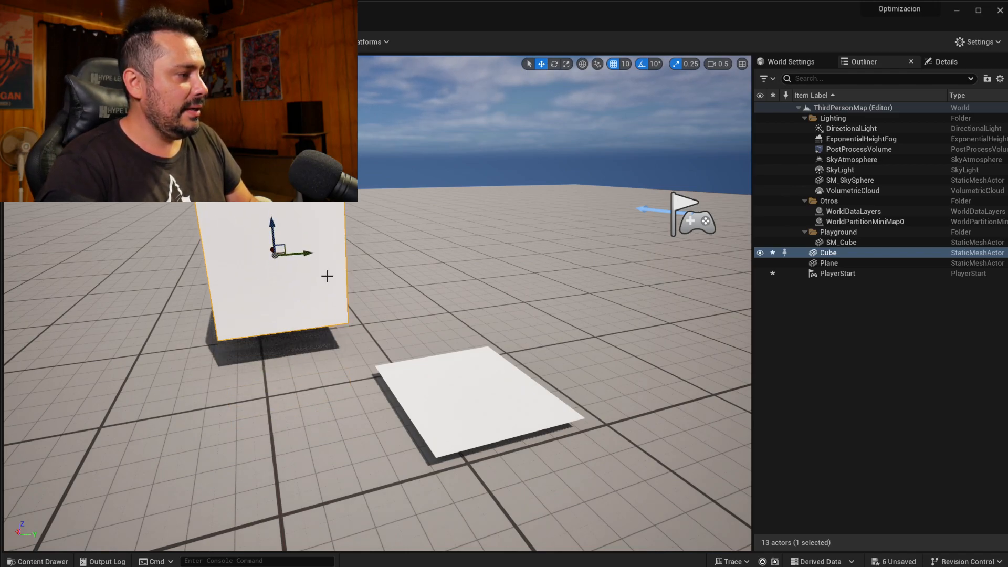
pyautogui.click(467, 385)
pyautogui.moveTo(468, 349); pyautogui.dragTo(471, 253)
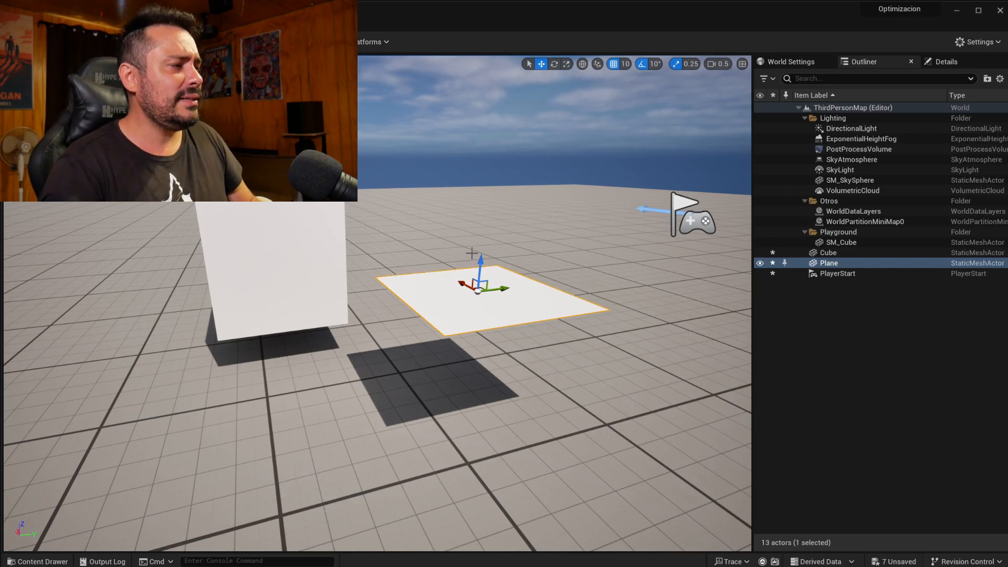
# Rotate the raised plane about its Y axis to inspect its faces, and delete the plane.
pyautogui.press('a')
pyautogui.moveTo(486, 315); pyautogui.dragTo(502, 286, button='right')
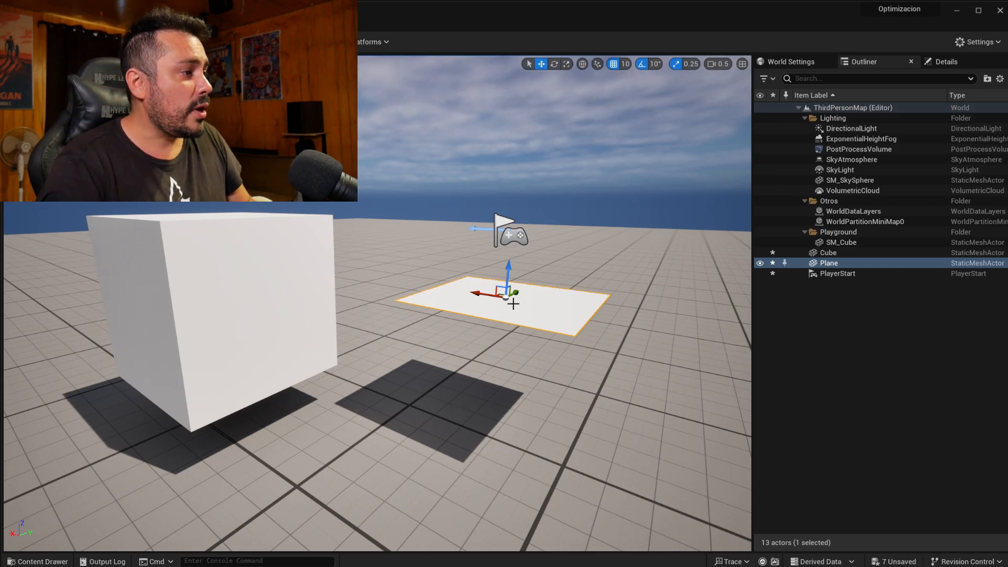
pyautogui.press('e')
pyautogui.moveTo(544, 324); pyautogui.dragTo(501, 344)
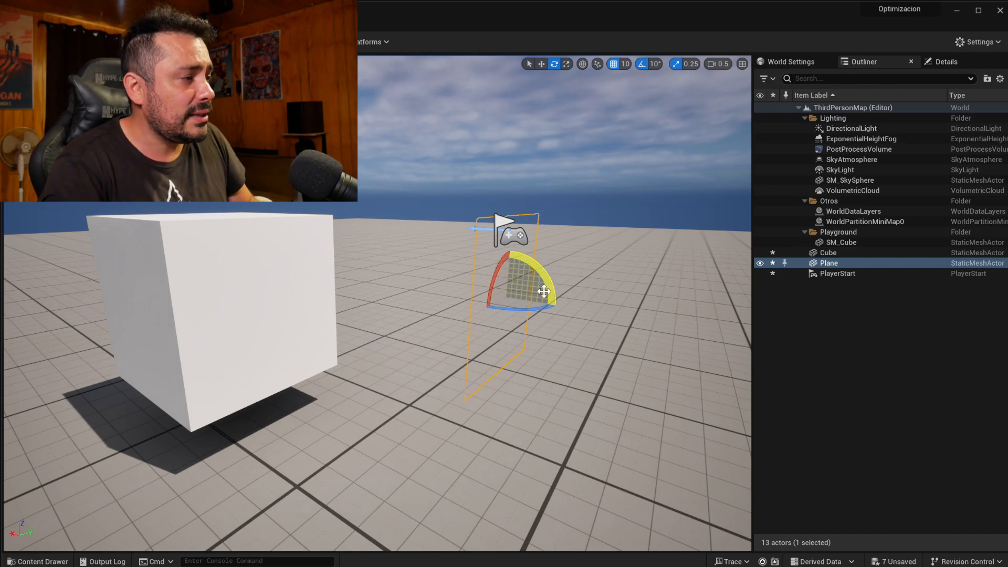
pyautogui.moveTo(547, 286)
pyautogui.mouseDown()
pyautogui.moveTo(462, 300)
pyautogui.moveTo(467, 337)
pyautogui.moveTo(463, 255)
pyautogui.moveTo(544, 250)
pyautogui.moveTo(545, 284)
pyautogui.mouseUp()
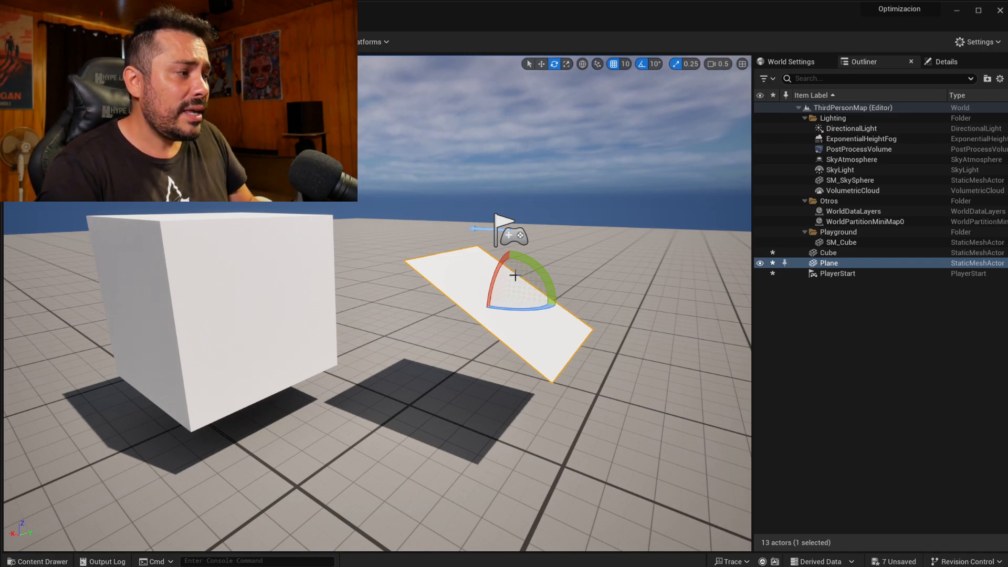
pyautogui.press('Delete')
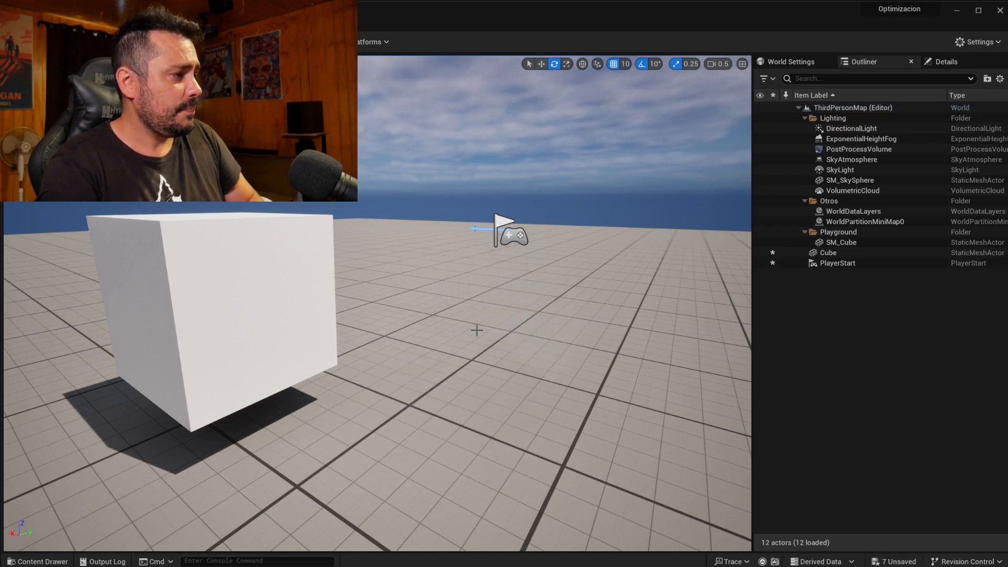
# Select the cube and show its details to review the transform scale values.
pyautogui.click(283, 308)
pyautogui.moveTo(290, 311); pyautogui.dragTo(189, 311, button='right')
pyautogui.press('d')
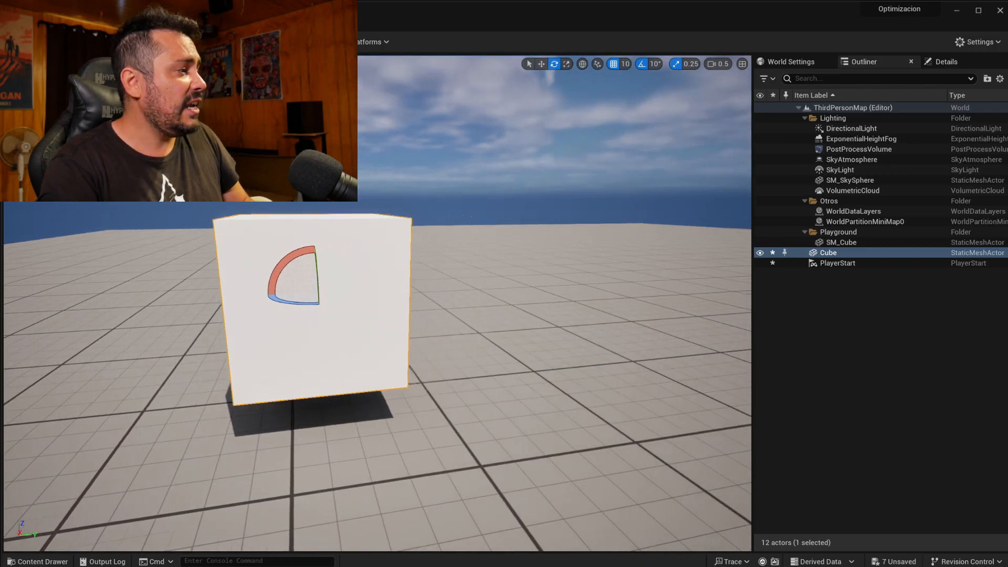
pyautogui.click(940, 62)
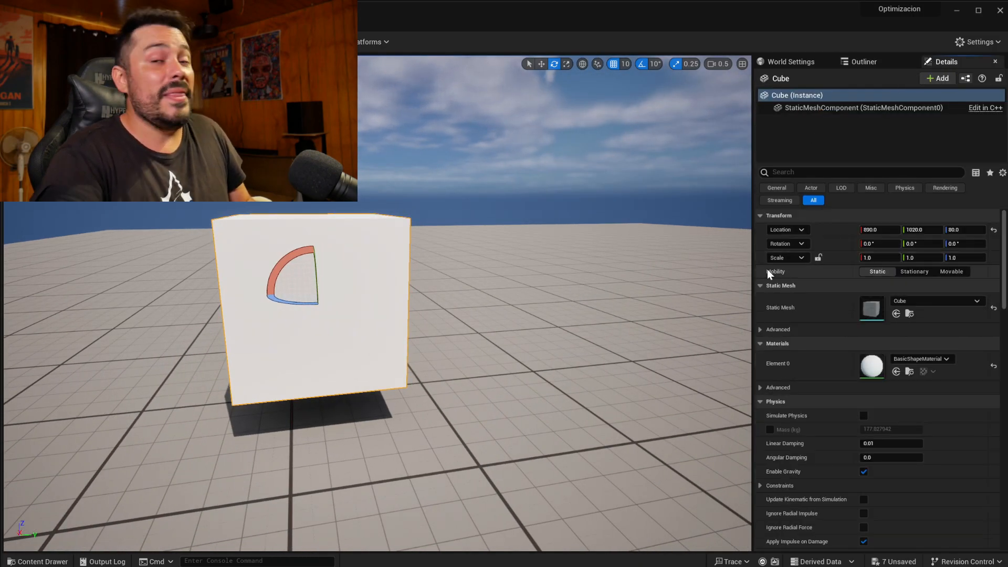
pyautogui.moveTo(767, 271)
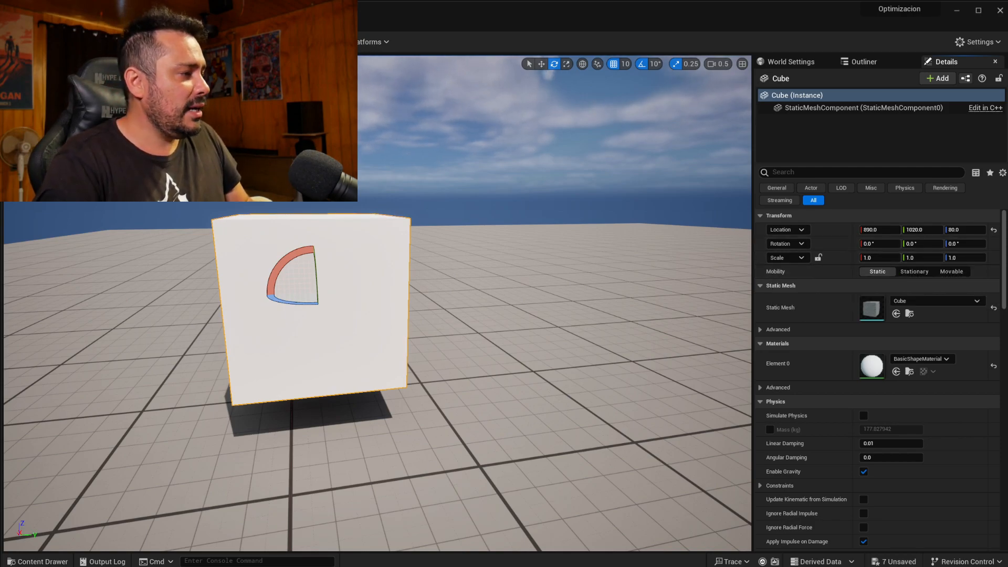
# Switch to Bridge to check the Worn Concrete Ceiling surface size, and return to the level editor.
pyautogui.hotkey('alt', 'Tab')
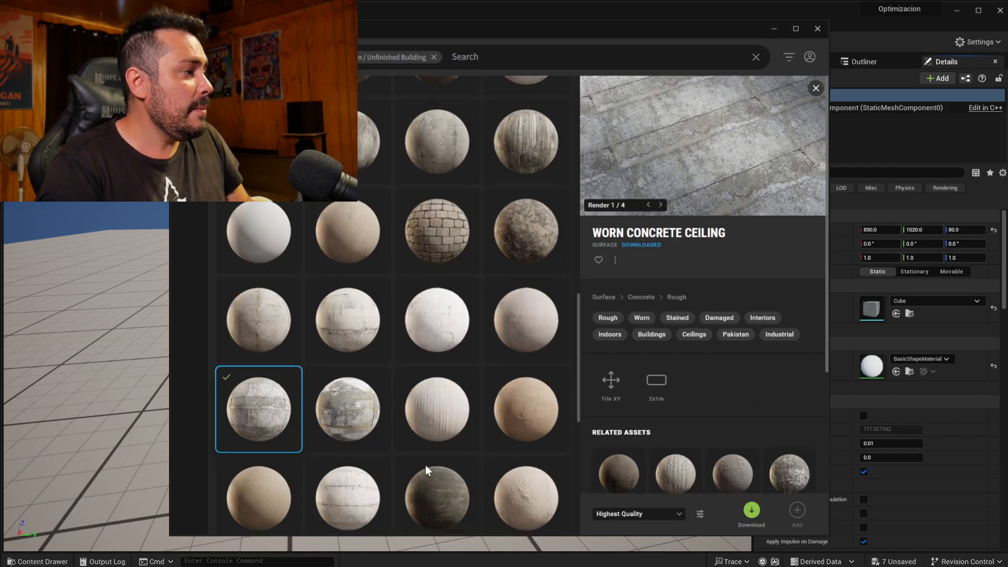
pyautogui.click(424, 247)
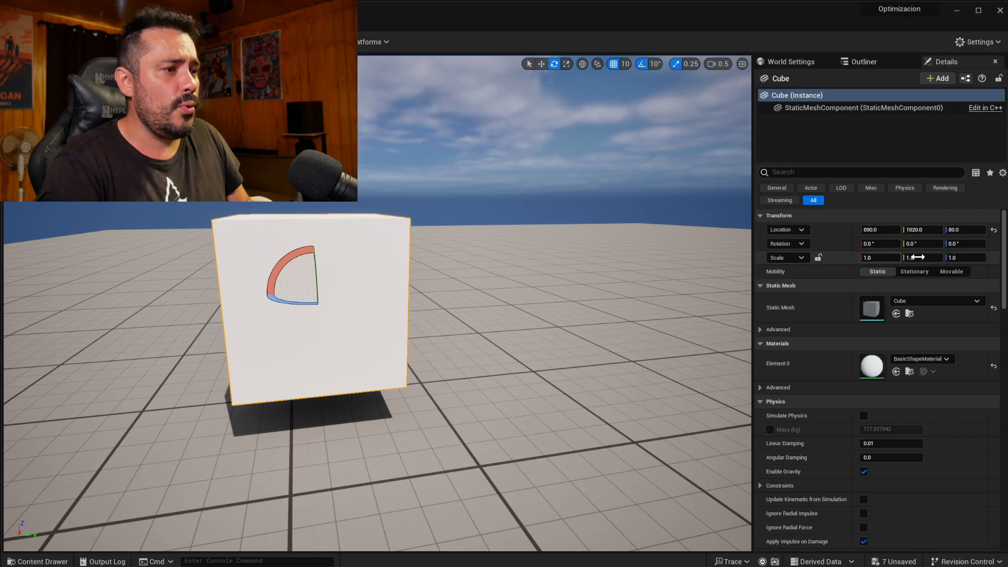
# Set the cube's scale to 2.0 on the X, Y and Z axes.
pyautogui.click(918, 257)
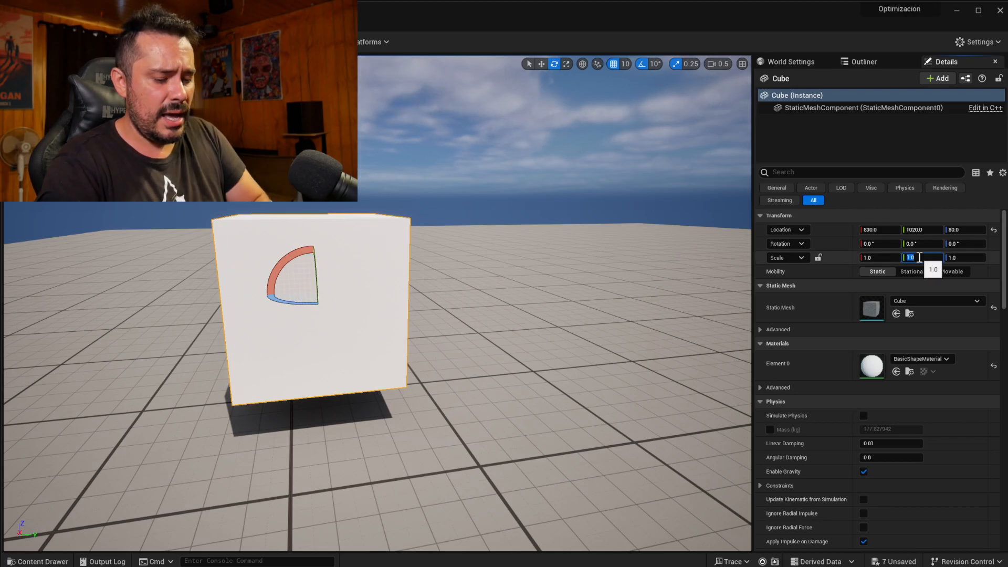
pyautogui.write('2')
pyautogui.press('Tab')
pyautogui.write('2')
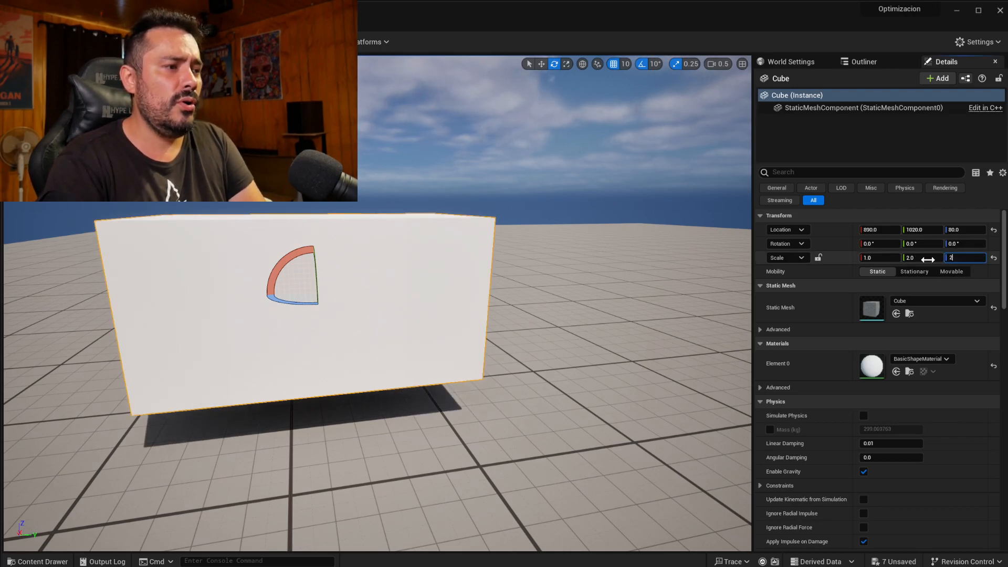
pyautogui.click(894, 260)
pyautogui.write('2')
pyautogui.click(979, 268)
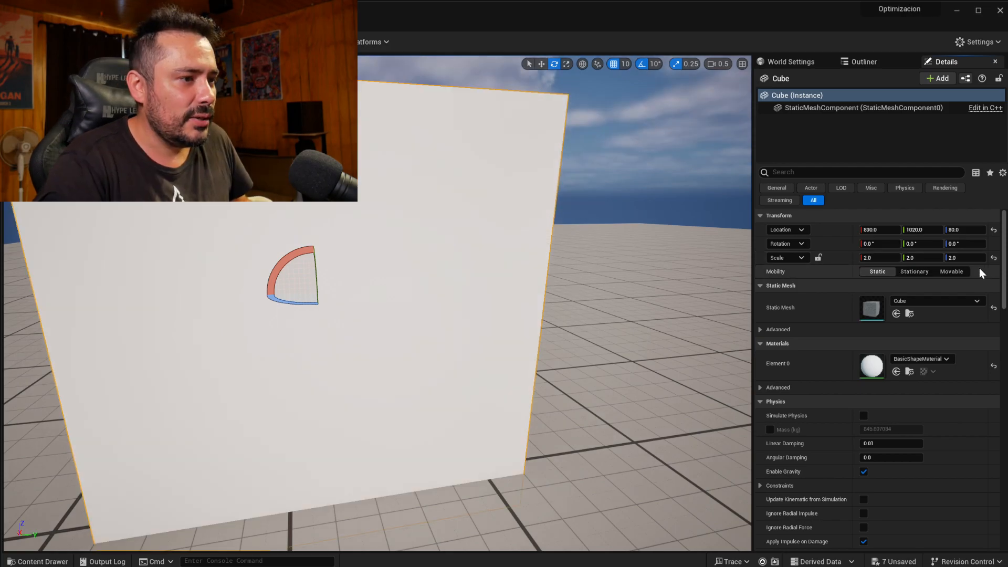
# Set the editor's overall engine scalability quality to Medium.
pyautogui.press('a')
pyautogui.moveTo(614, 280); pyautogui.dragTo(614, 281, button='right')
pyautogui.press('s')
pyautogui.press('a')
pyautogui.press('e')
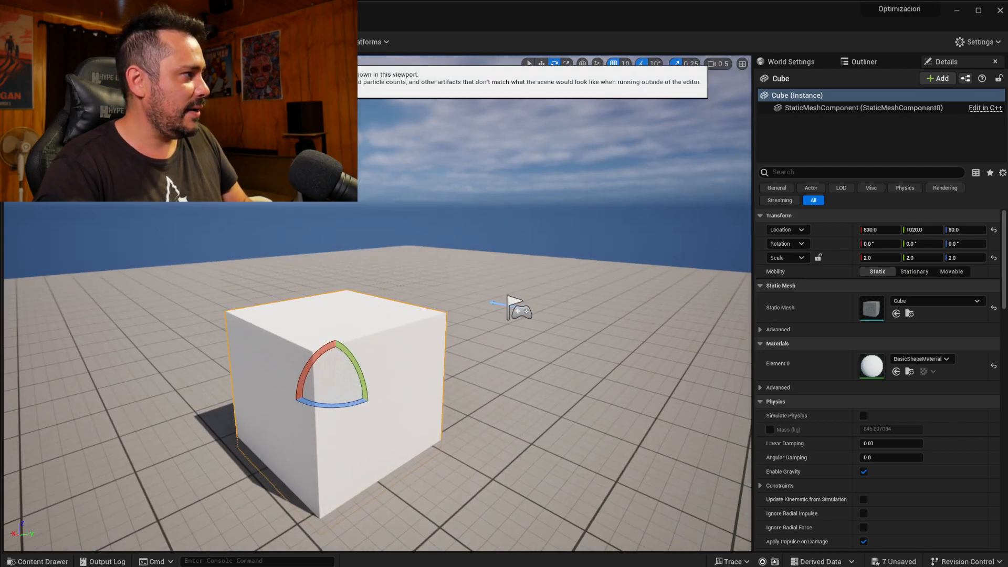
pyautogui.click(173, 63)
pyautogui.click(271, 94)
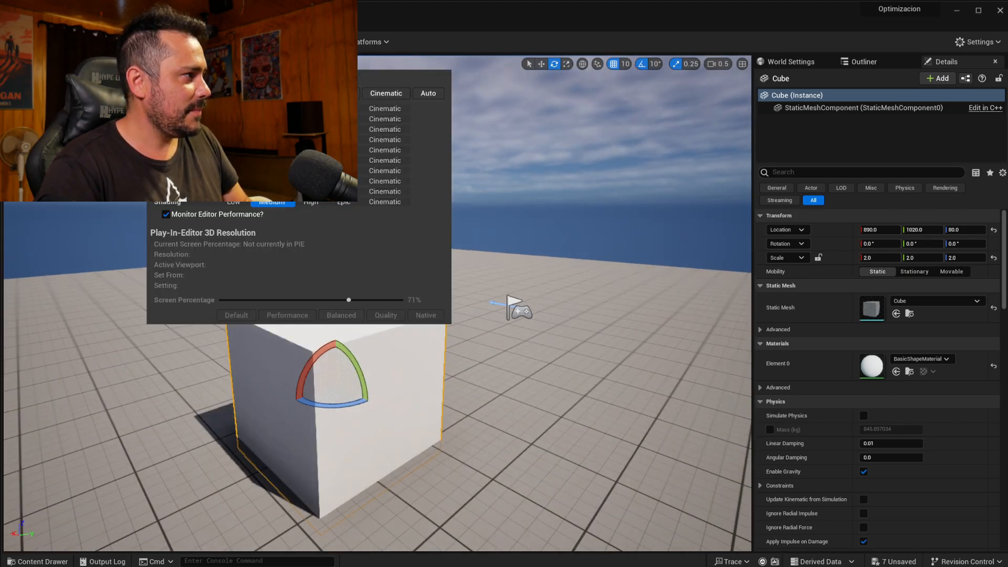
pyautogui.click(173, 63)
pyautogui.moveTo(378, 303); pyautogui.dragTo(375, 331, button='right')
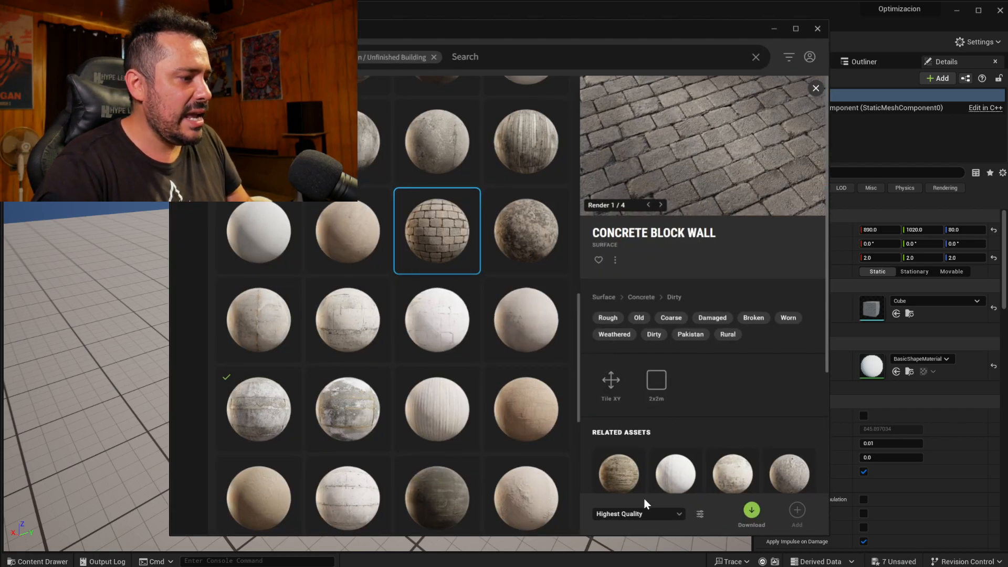
# Download the Concrete Block Wall surface in Bridge at Medium Quality, and choose High Quality for the following download.
pyautogui.click(656, 513)
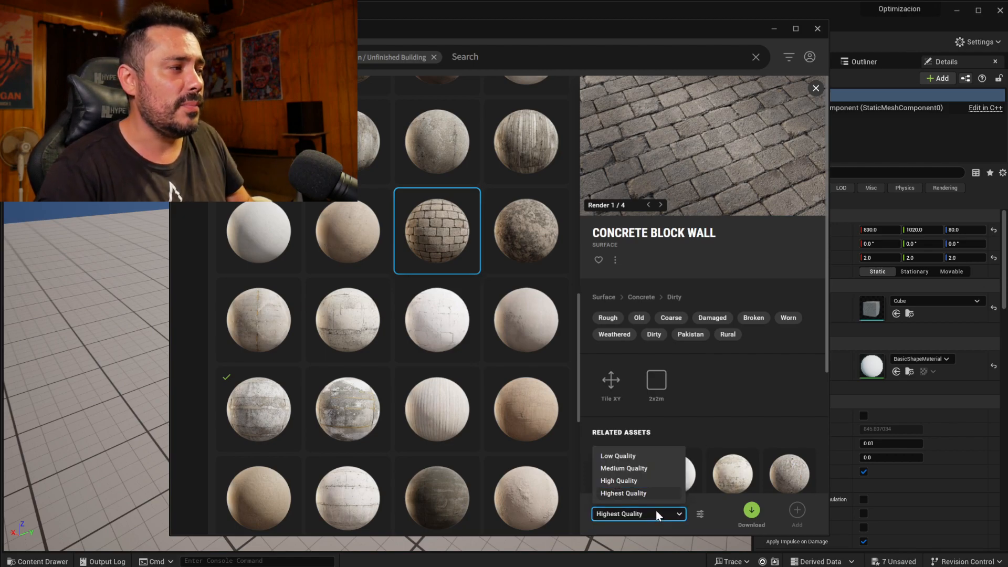
pyautogui.click(641, 469)
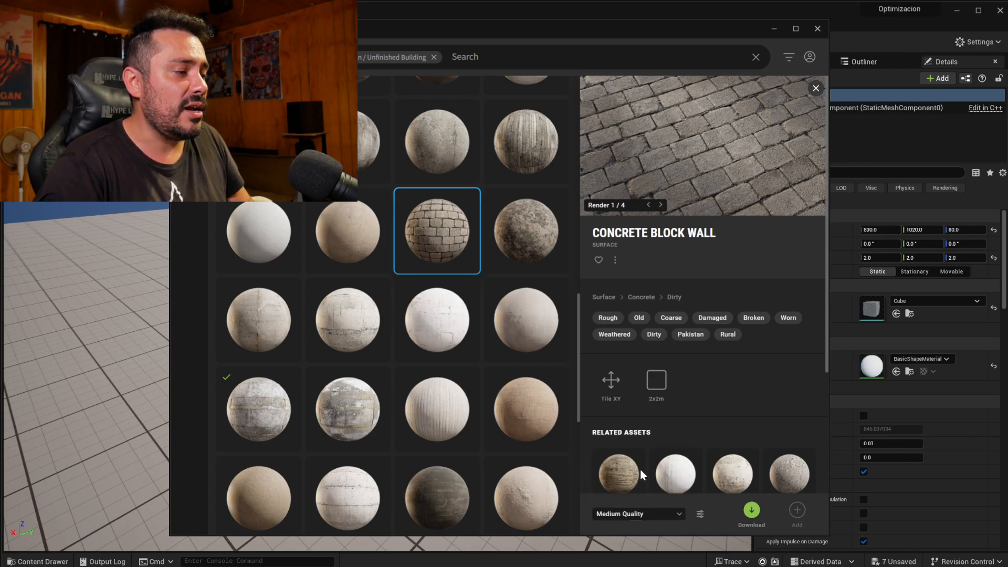
pyautogui.click(752, 509)
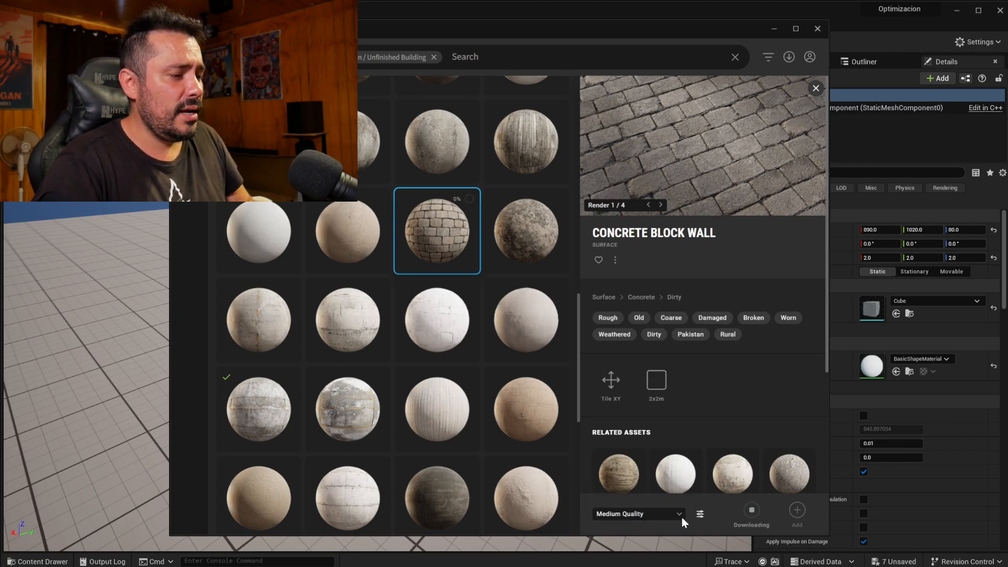
pyautogui.click(680, 514)
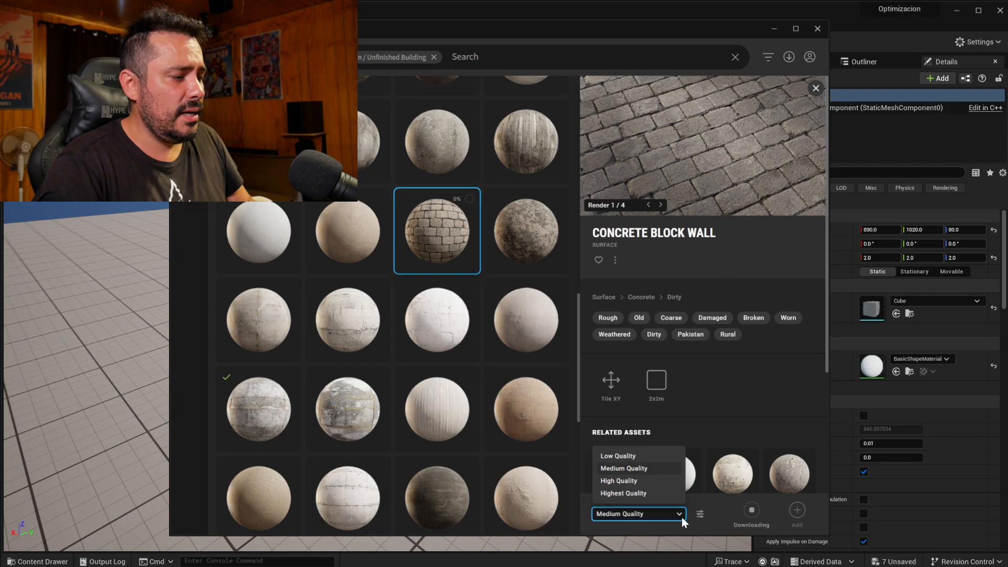
pyautogui.click(656, 481)
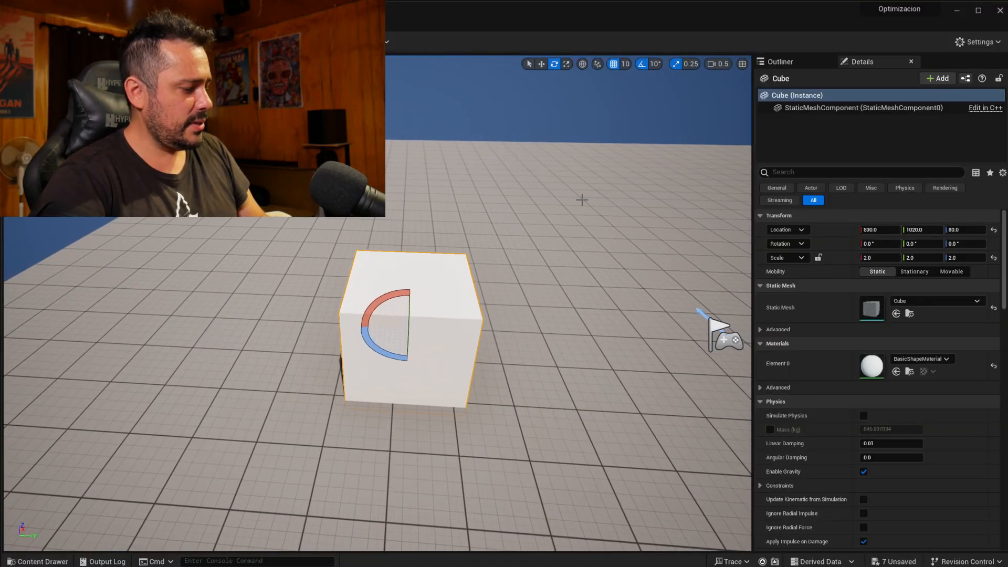
# Duplicate the cube along the Y axis to form a row of four cubes with narrow gaps.
pyautogui.press('w')
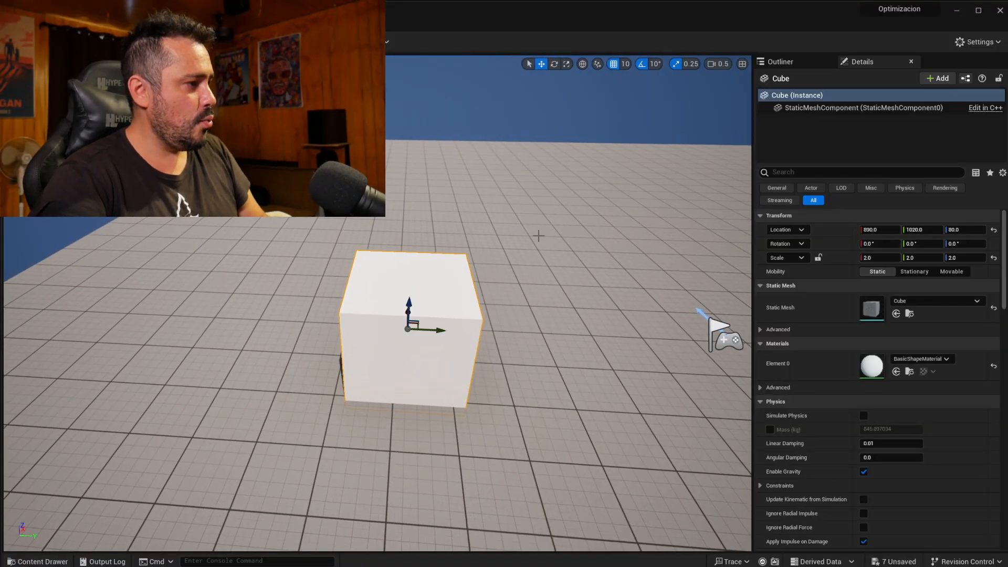
pyautogui.keyDown('alt'); pyautogui.moveTo(441, 329); pyautogui.dragTo(584, 346); pyautogui.keyUp('alt')
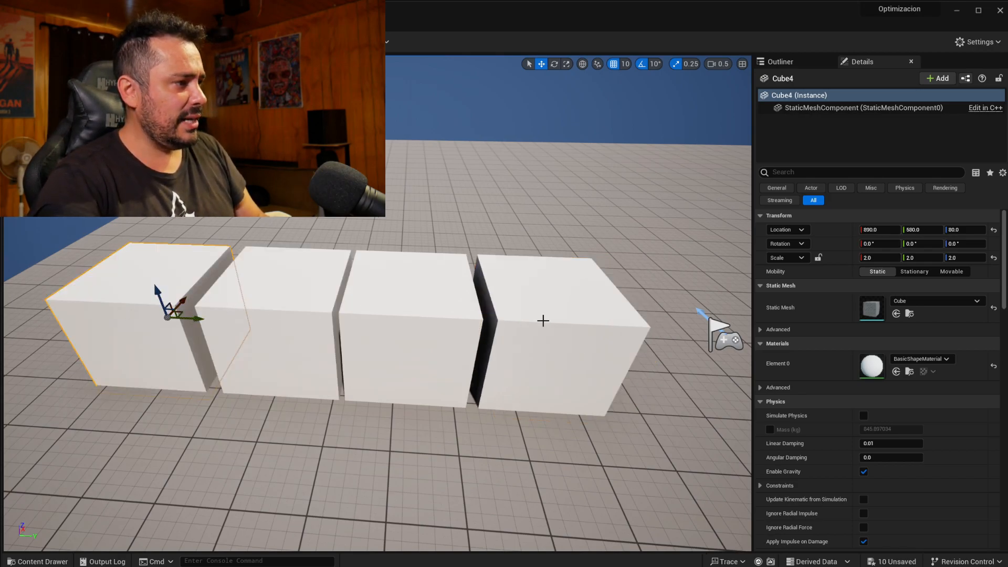
# Switch to Bridge, add the Concrete Block Wall surface to the project at Low Quality, and minimize Bridge.
pyautogui.click(682, 562)
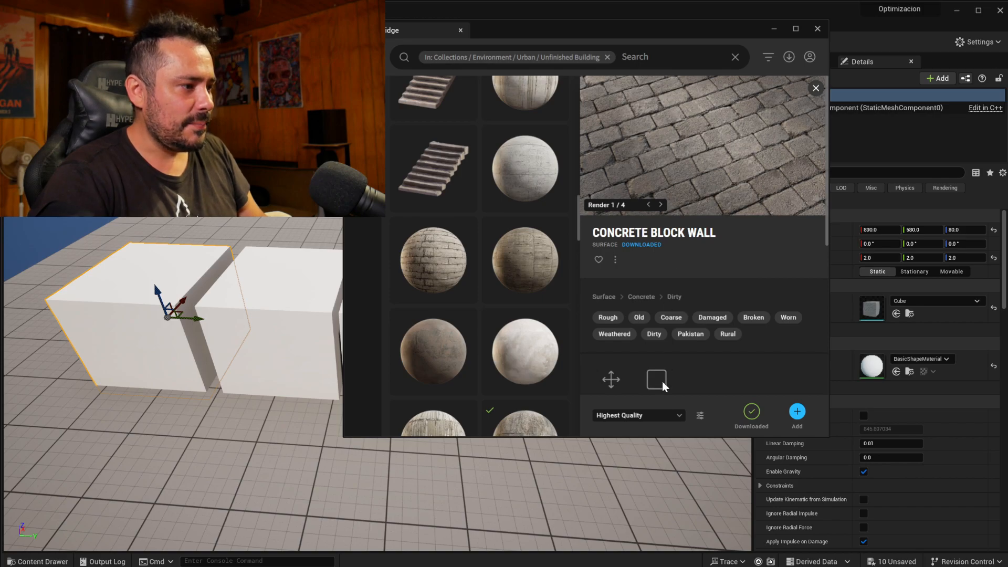
pyautogui.click(674, 422)
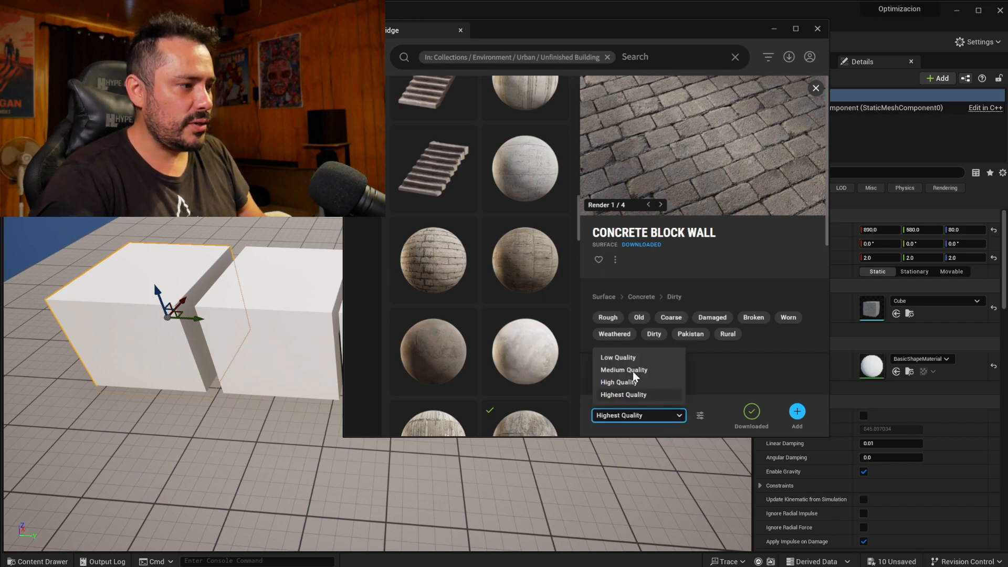
pyautogui.click(623, 357)
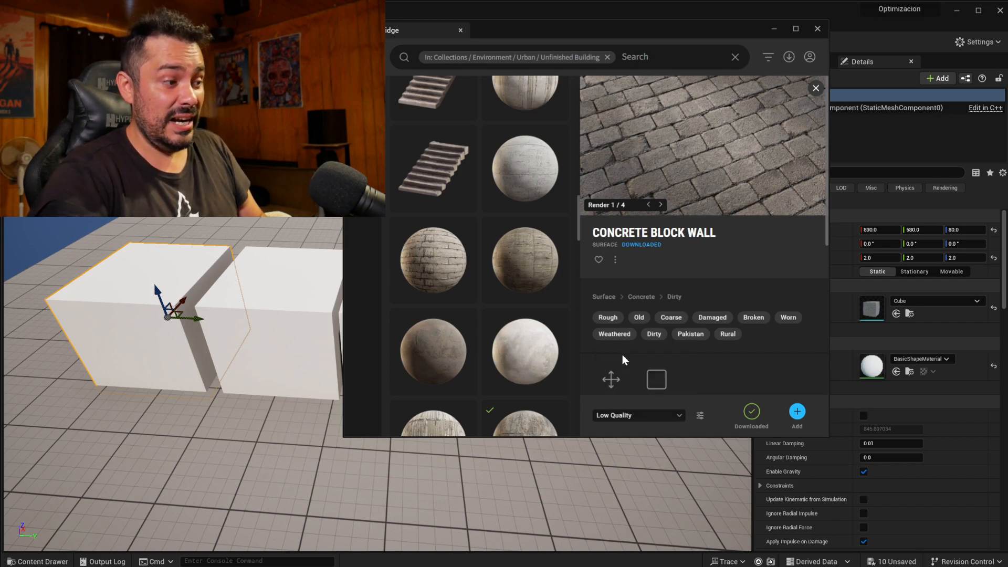
pyautogui.click(798, 412)
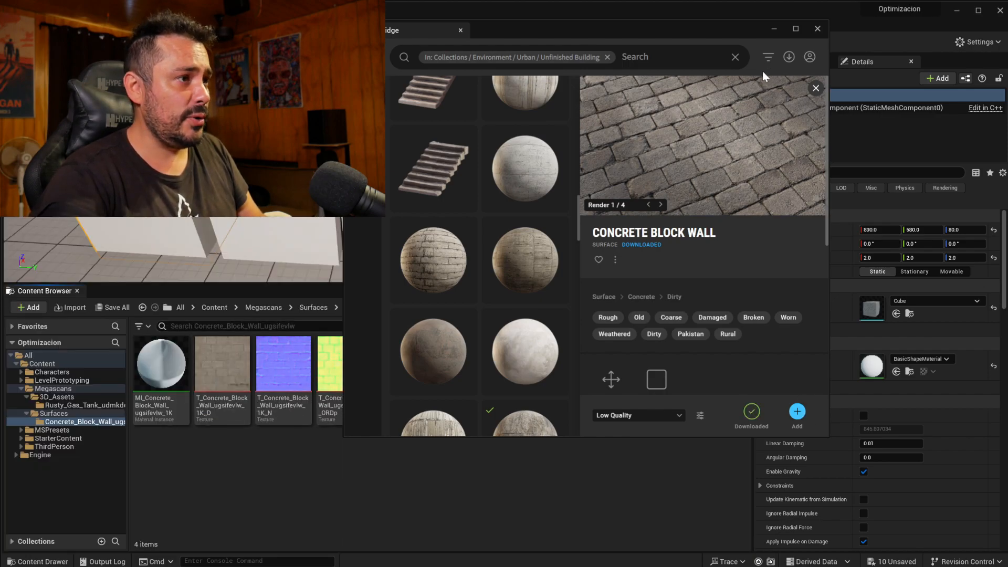
pyautogui.click(773, 30)
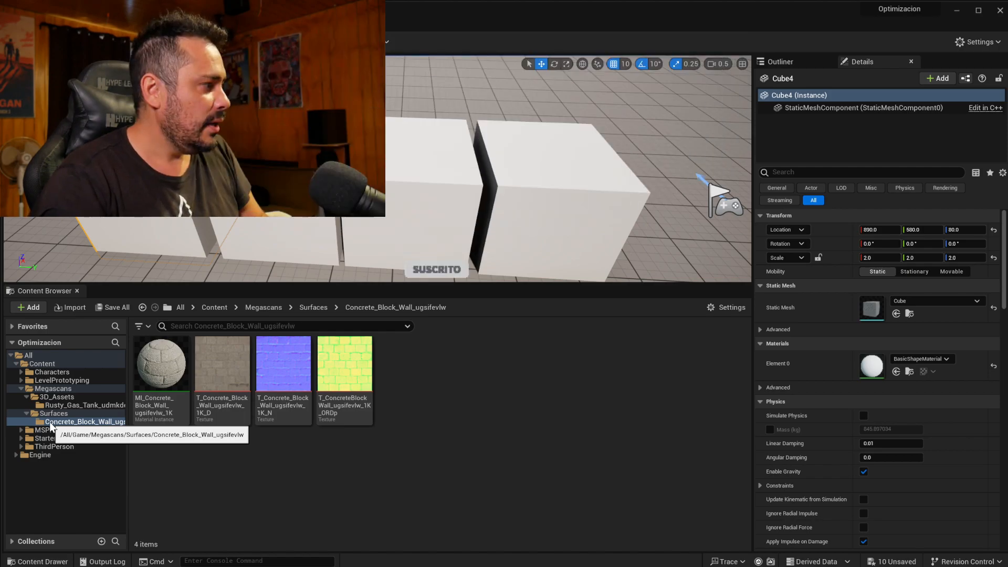
# Apply the 1K Concrete Block Wall material instance to the first cube in the row and the 2K one to the second.
pyautogui.click(51, 422)
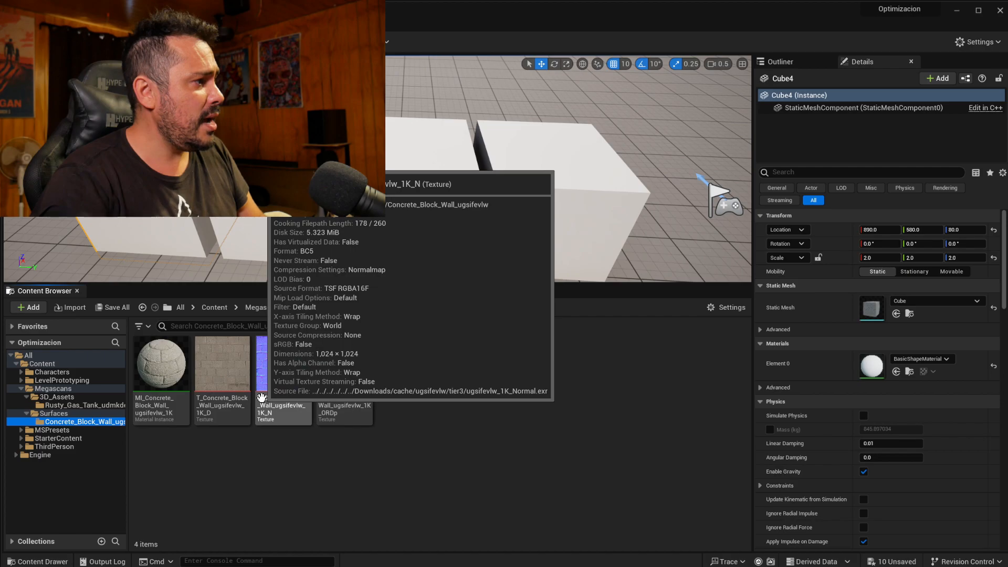
pyautogui.moveTo(336, 392)
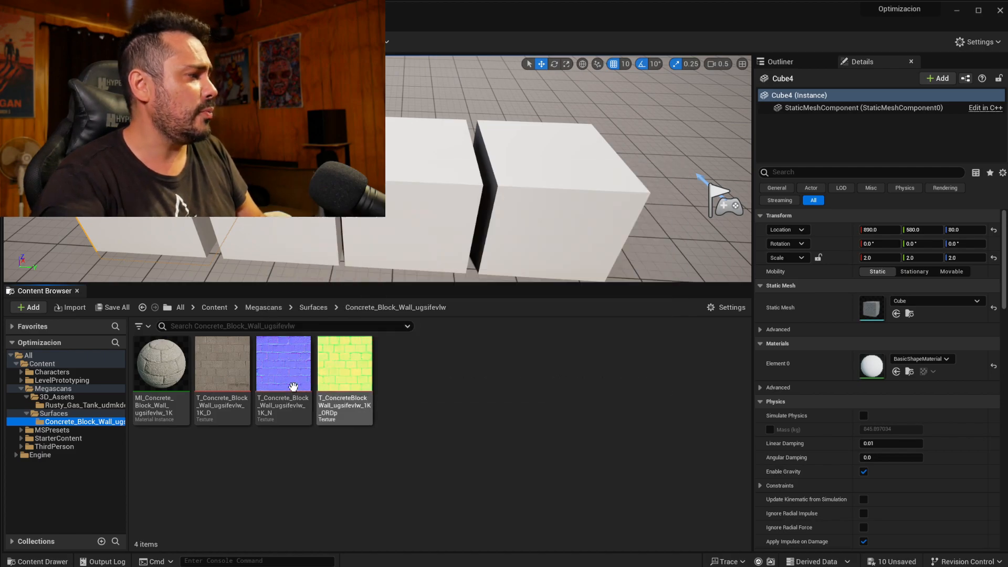
pyautogui.moveTo(161, 365); pyautogui.dragTo(157, 228)
pyautogui.moveTo(222, 368); pyautogui.dragTo(263, 236)
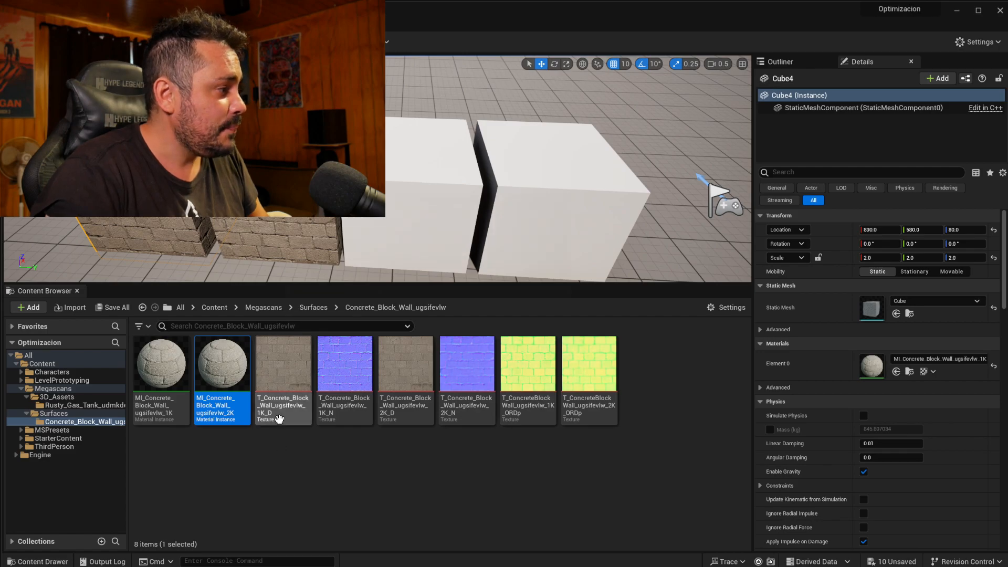
# Apply the 4K Concrete Block Wall material instance to the third cube and save all modified content.
pyautogui.moveTo(279, 419)
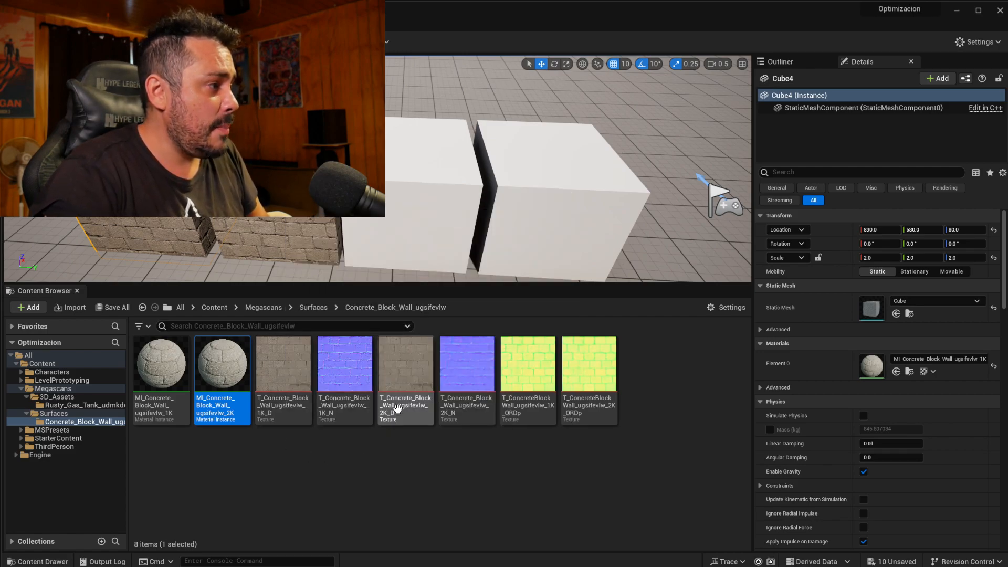
pyautogui.moveTo(397, 408)
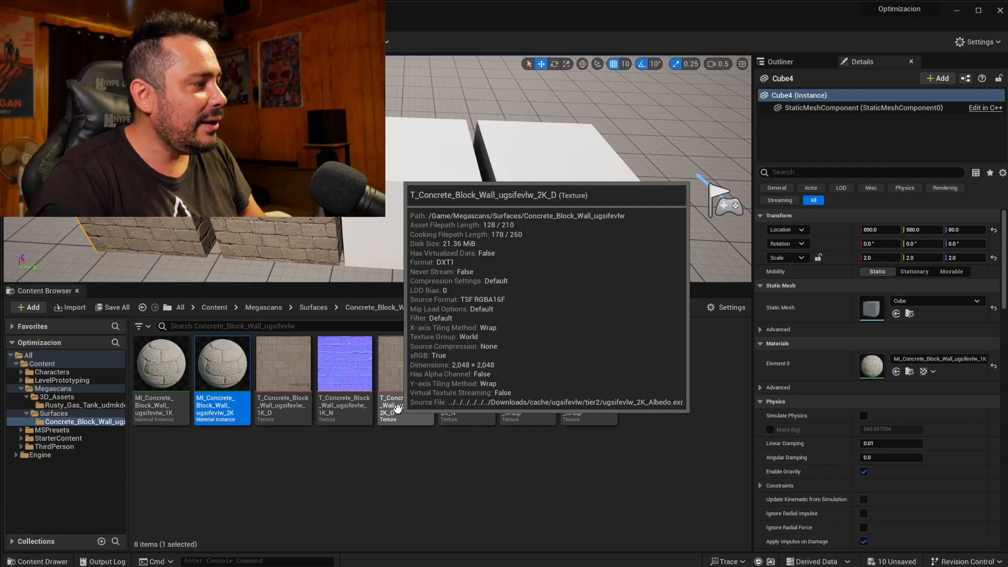
pyautogui.moveTo(343, 409)
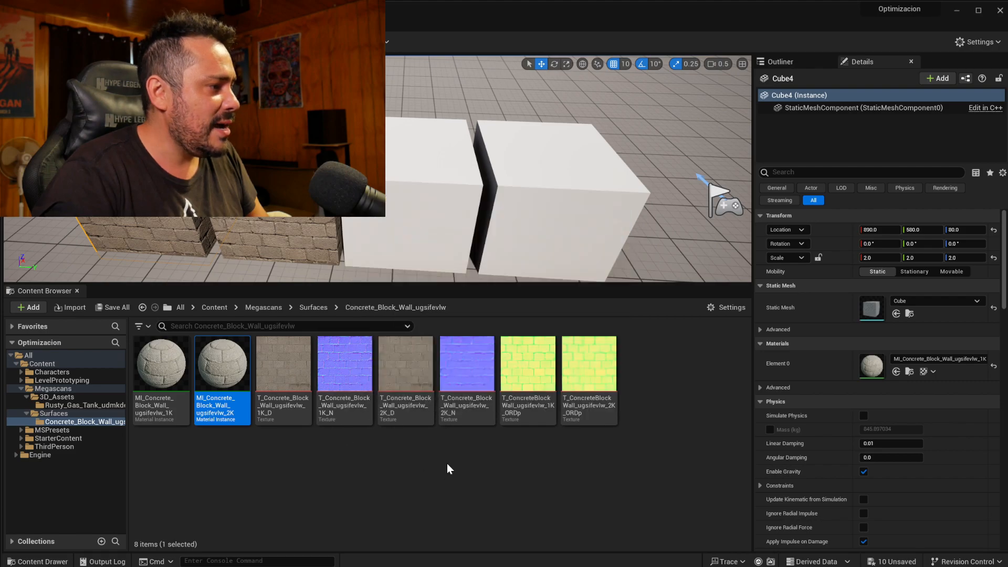
pyautogui.moveTo(465, 413)
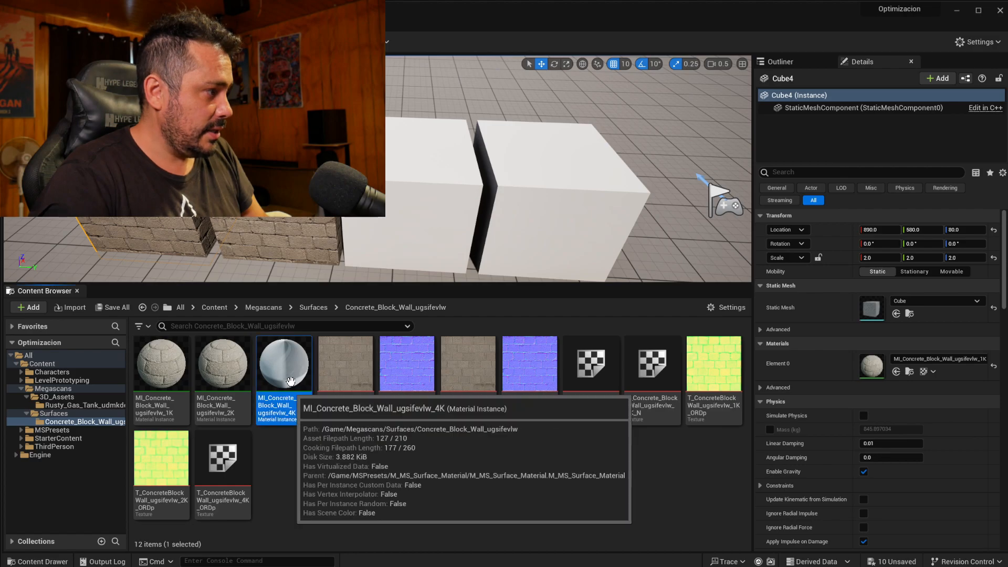
pyautogui.moveTo(291, 382); pyautogui.dragTo(403, 211)
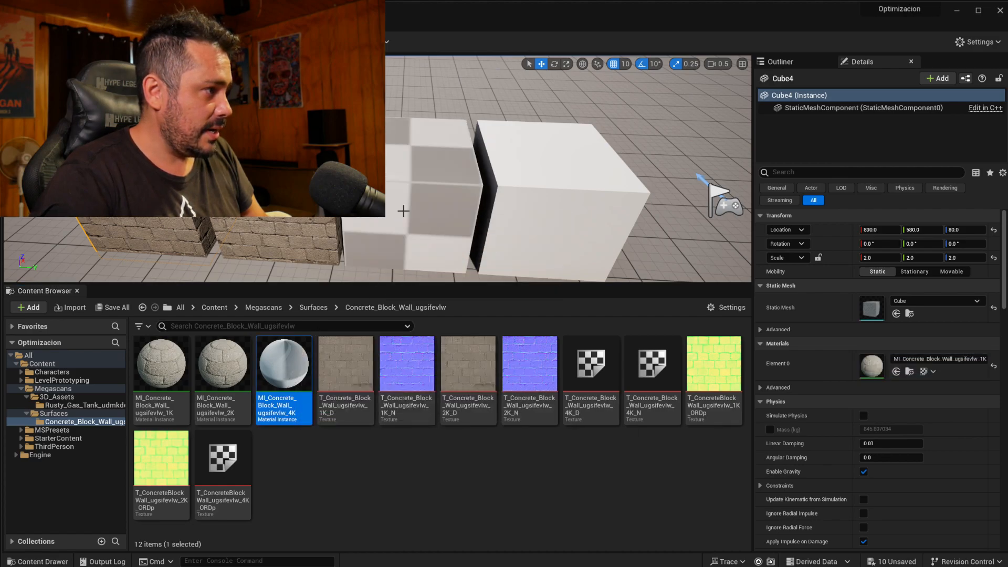
pyautogui.click(117, 308)
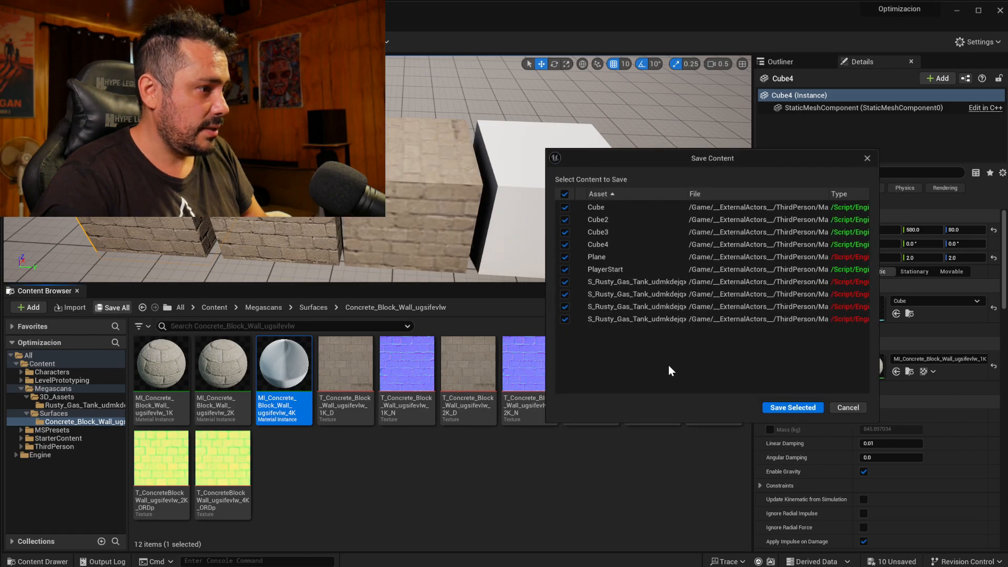
pyautogui.click(785, 408)
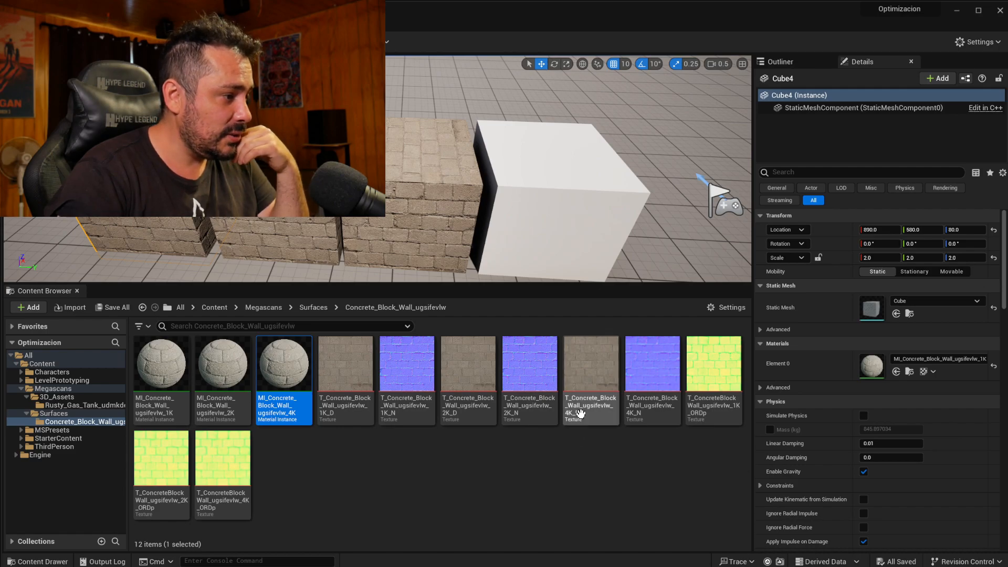
# Switch to Bridge and add the Concrete Block Wall surface to the project at Highest Quality.
pyautogui.moveTo(580, 412)
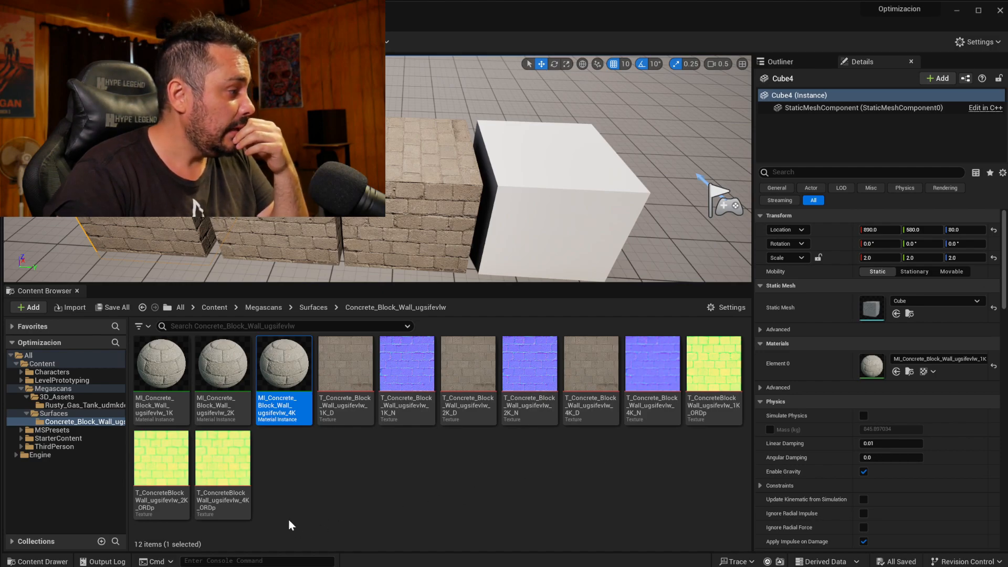
pyautogui.moveTo(244, 488)
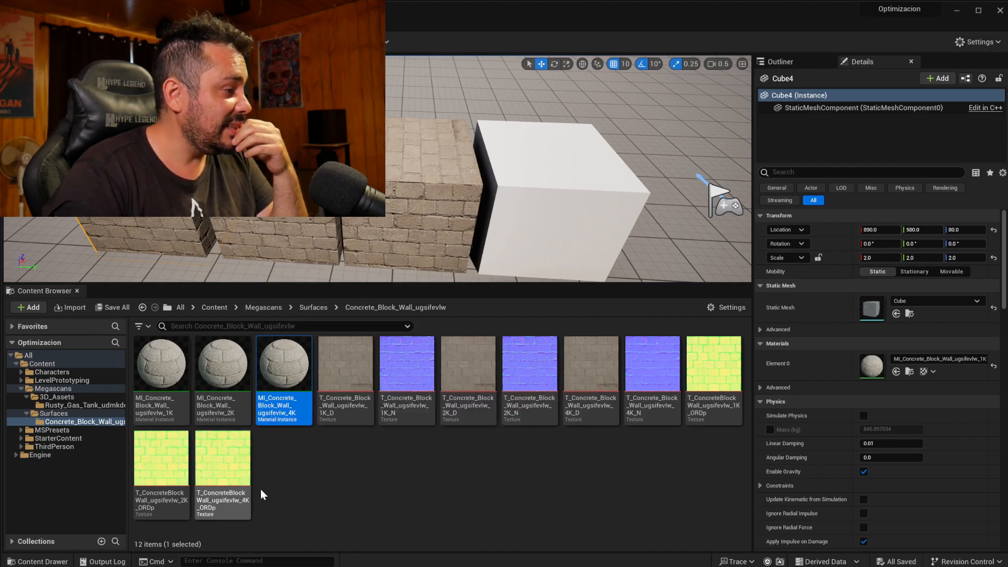
pyautogui.hotkey('alt', 'Tab')
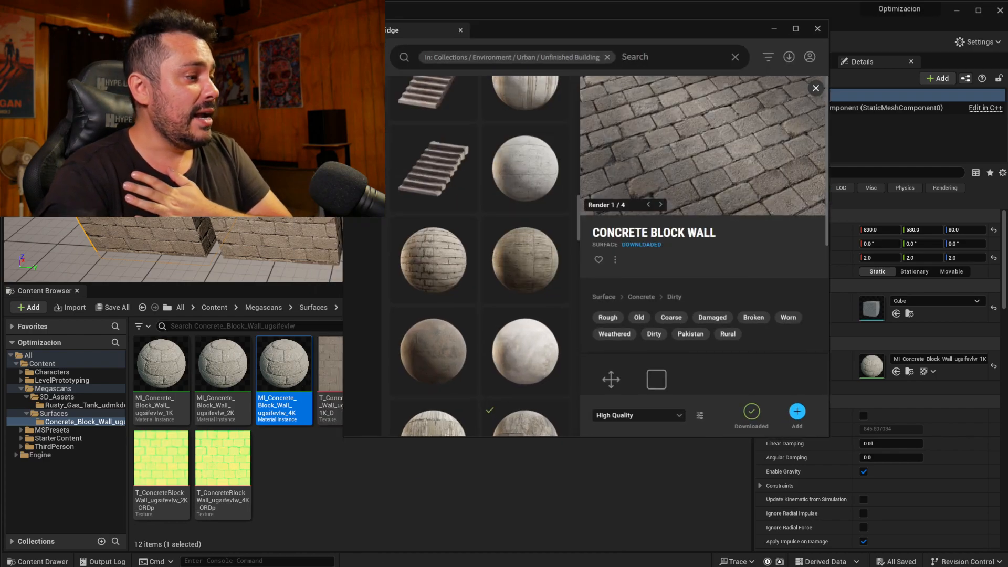
pyautogui.click(679, 415)
pyautogui.click(663, 396)
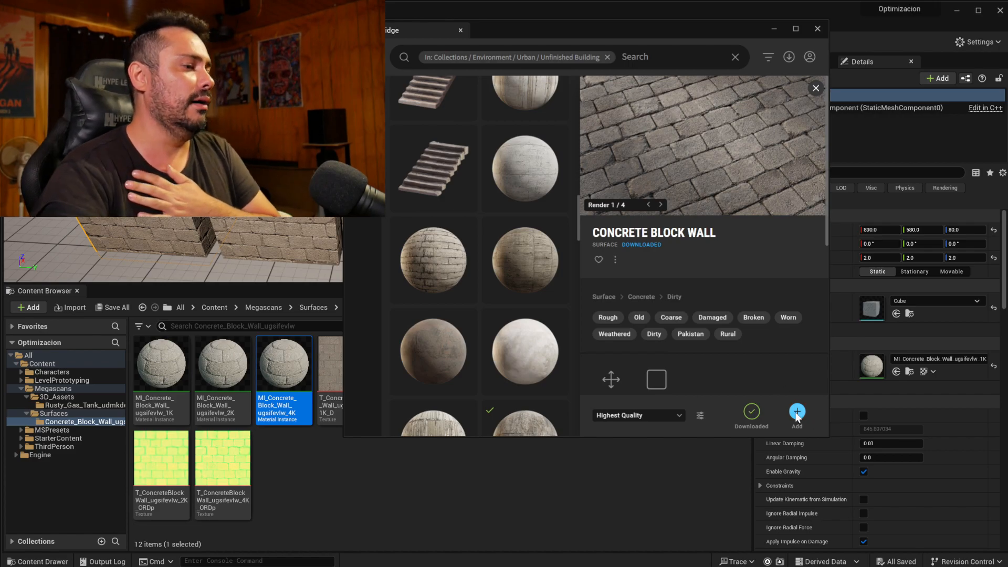
pyautogui.click(797, 416)
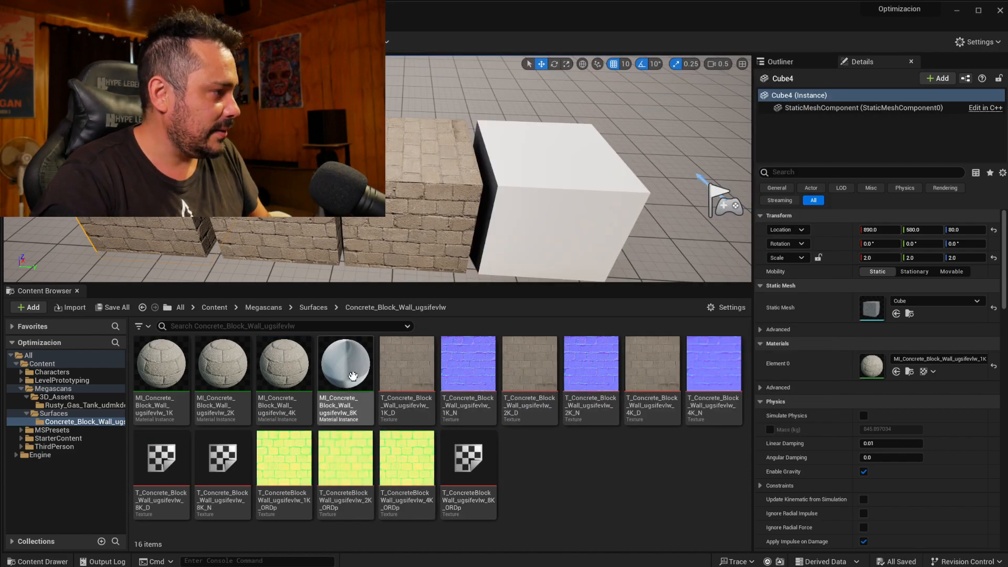
# Apply the 8K Concrete Block Wall material instance to the remaining white cube and inspect the 8K base color texture's details.
pyautogui.moveTo(348, 376); pyautogui.dragTo(556, 198)
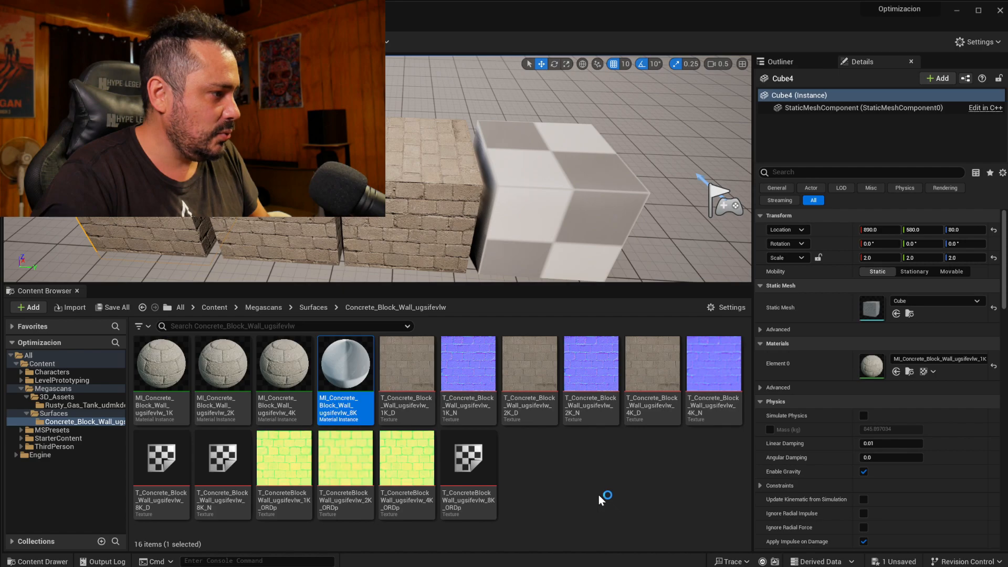
pyautogui.moveTo(151, 491)
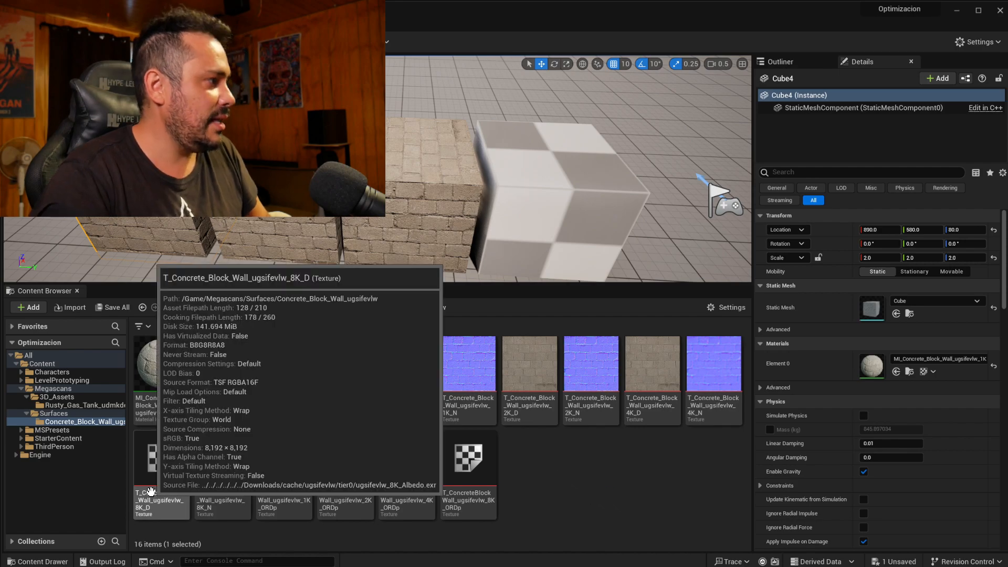
# Hide the asset browser and compare the Concrete Block Wall detail on the row of 1K, 2K, 4K and 8K cubes up close.
pyautogui.moveTo(235, 481)
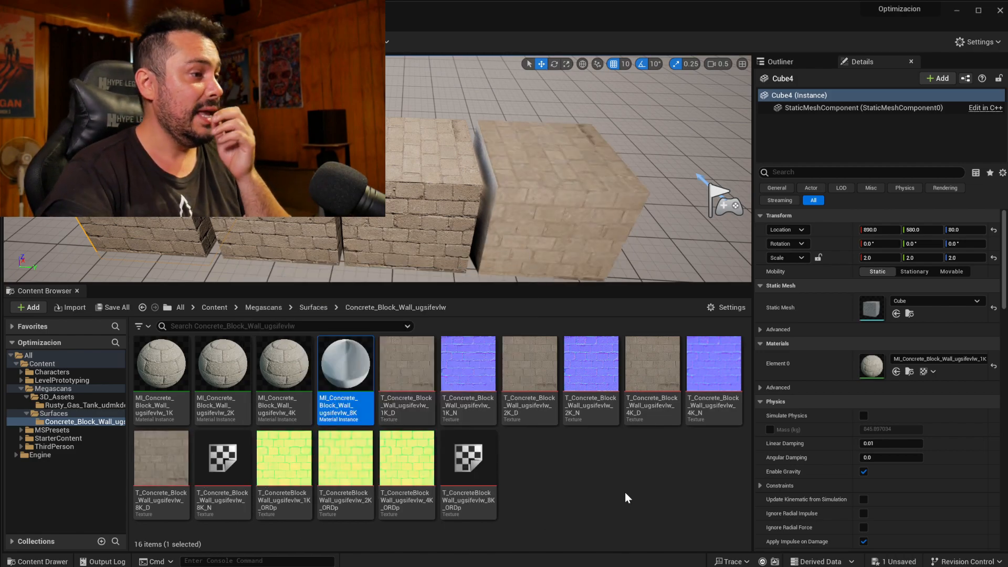
pyautogui.hotkey('ctrl', 'space')
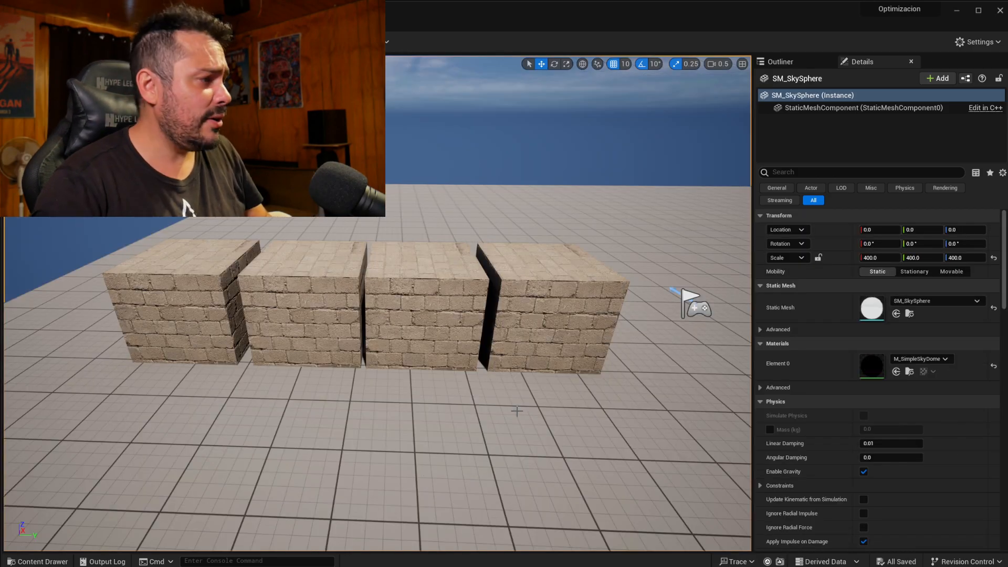
pyautogui.moveTo(517, 411); pyautogui.dragTo(477, 371, button='right')
pyautogui.press('s')
pyautogui.press('s')
pyautogui.press('q')
pyautogui.press('q')
pyautogui.press('d')
pyautogui.press('a')
pyautogui.press('a')
pyautogui.press('w')
pyautogui.press('w')
pyautogui.press('a')
pyautogui.press('w')
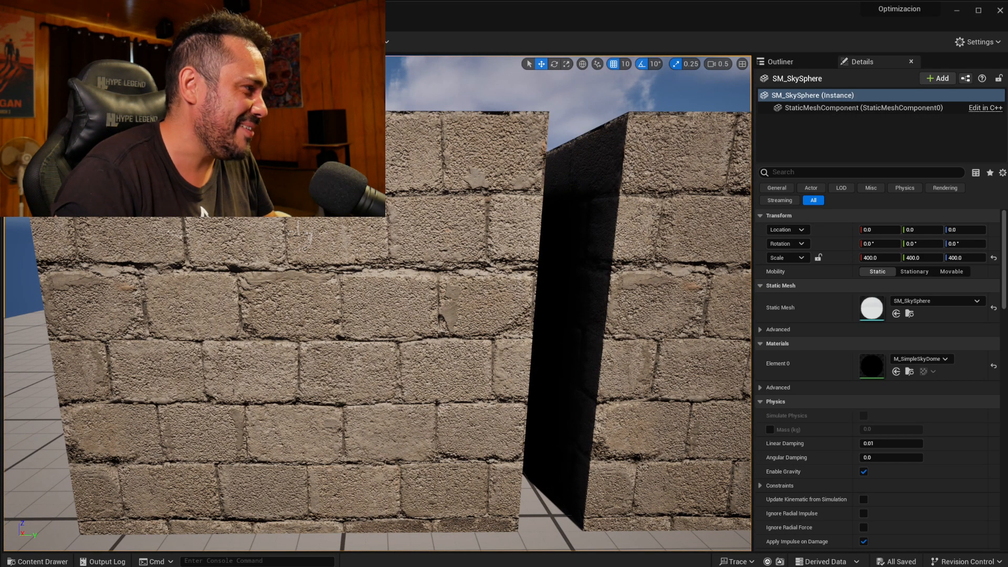
pyautogui.press('d')
pyautogui.press('d')
pyautogui.press('d')
pyautogui.press('d')
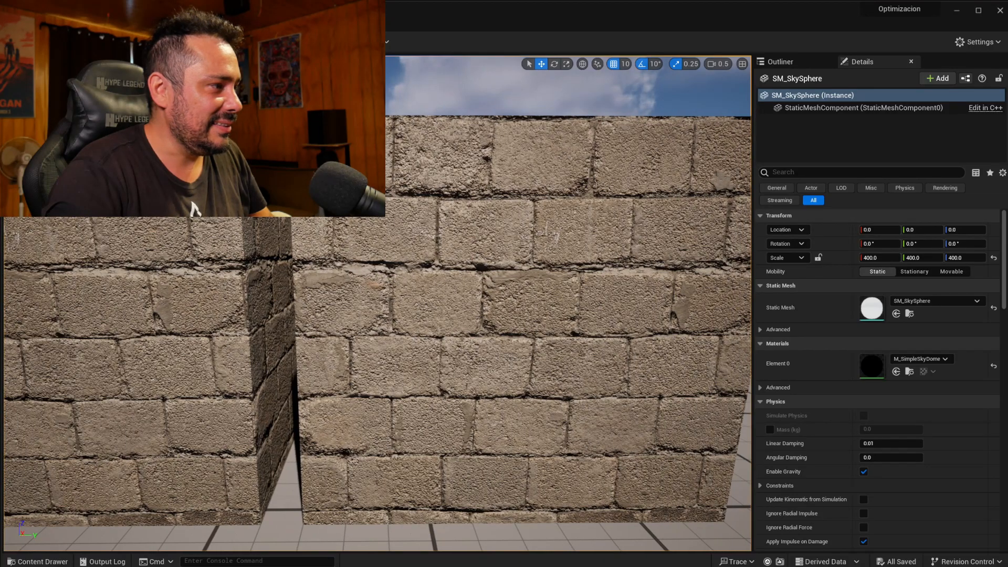
pyautogui.press('s')
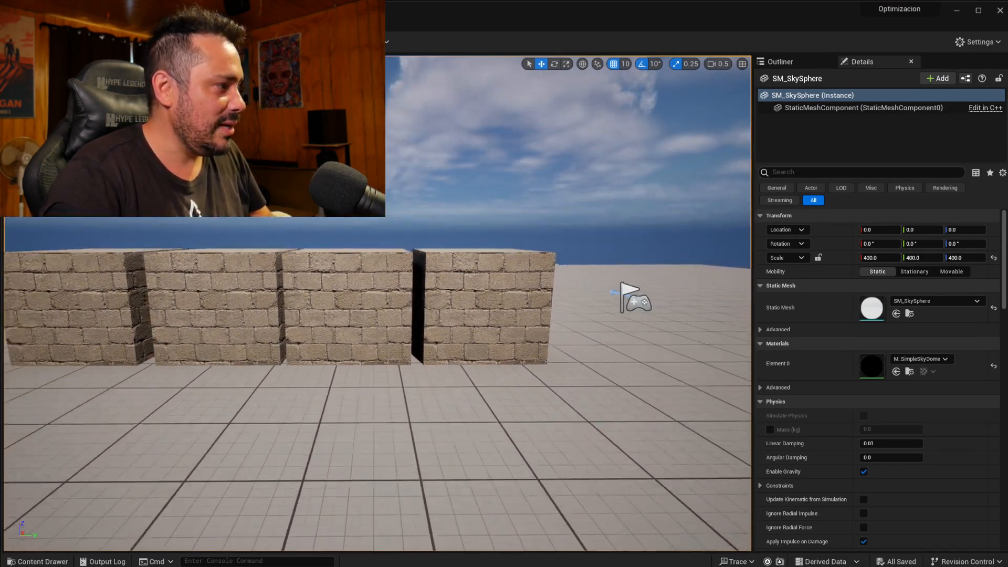
# Move the 1K cube along the row to the far end, directly against the 8K cube.
pyautogui.press('e')
pyautogui.moveTo(328, 363); pyautogui.dragTo(328, 396, button='right')
pyautogui.click(104, 310)
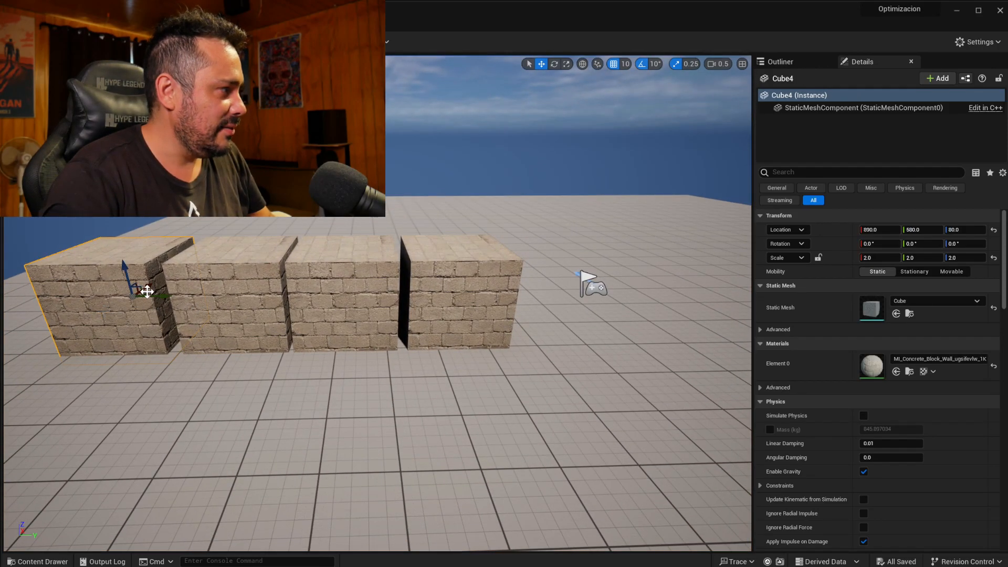
pyautogui.moveTo(168, 295); pyautogui.dragTo(264, 297)
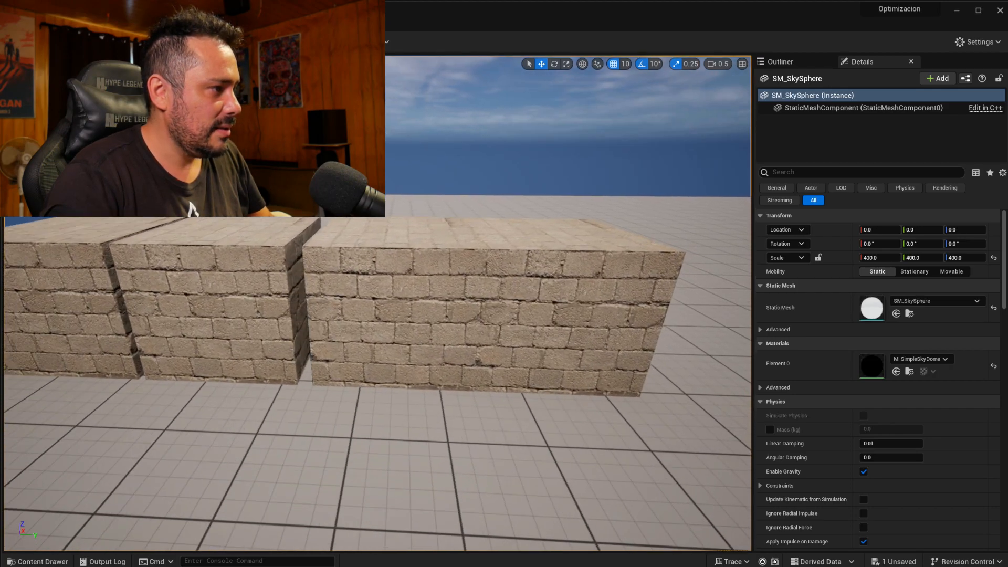
# Examine the adjoining 1K and 8K wall faces up close to compare their texture sharpness.
pyautogui.press('w')
pyautogui.moveTo(427, 87); pyautogui.dragTo(427, 74, button='right')
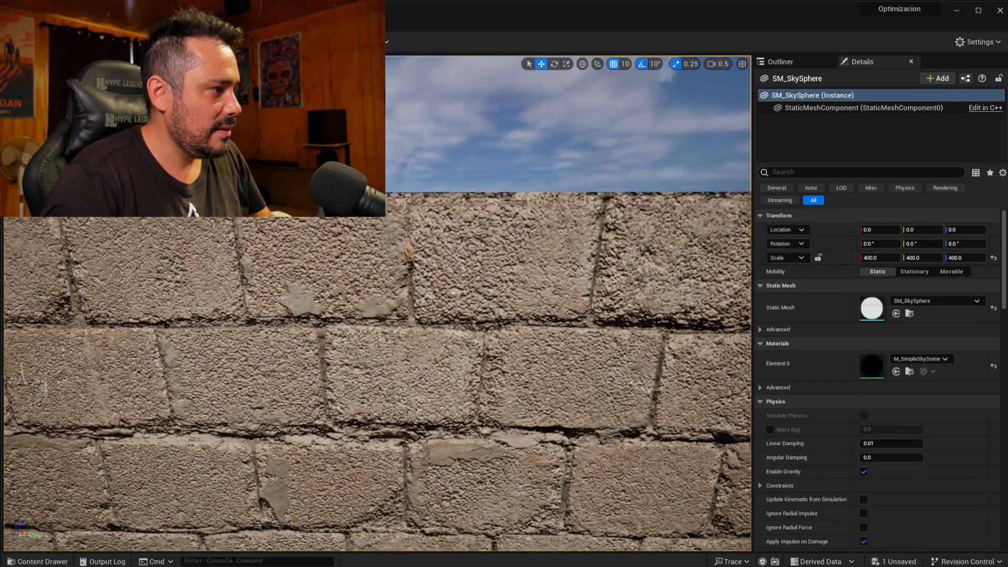
pyautogui.press('w')
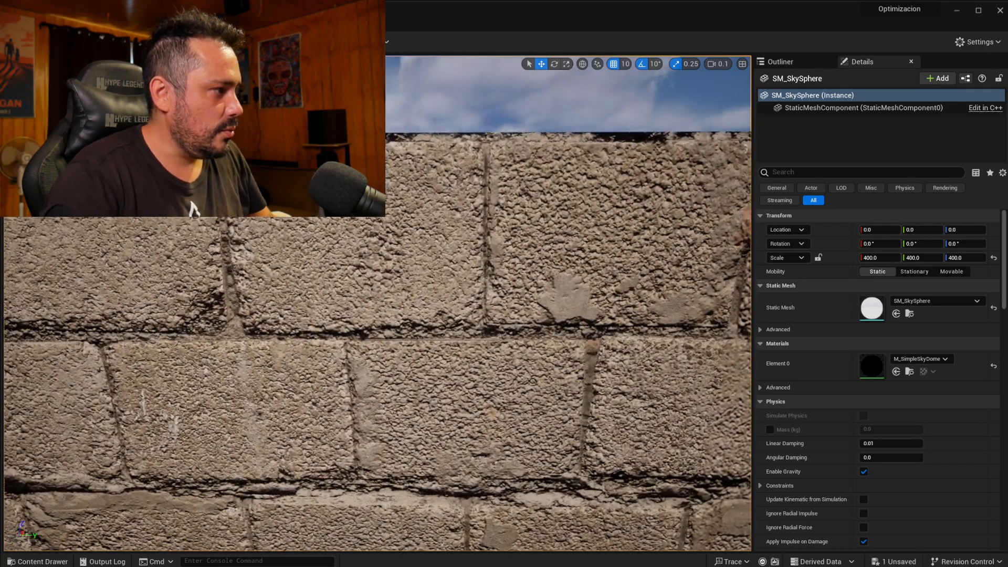
pyautogui.press('d')
pyautogui.moveTo(427, 294)
pyautogui.mouseDown(button='right')
pyautogui.moveTo(441, 305)
pyautogui.moveTo(419, 309)
pyautogui.mouseUp(button='right')
pyautogui.scroll(1, 441, 305)
pyautogui.press('d')
pyautogui.press('d')
pyautogui.scroll(-1, 419, 309)
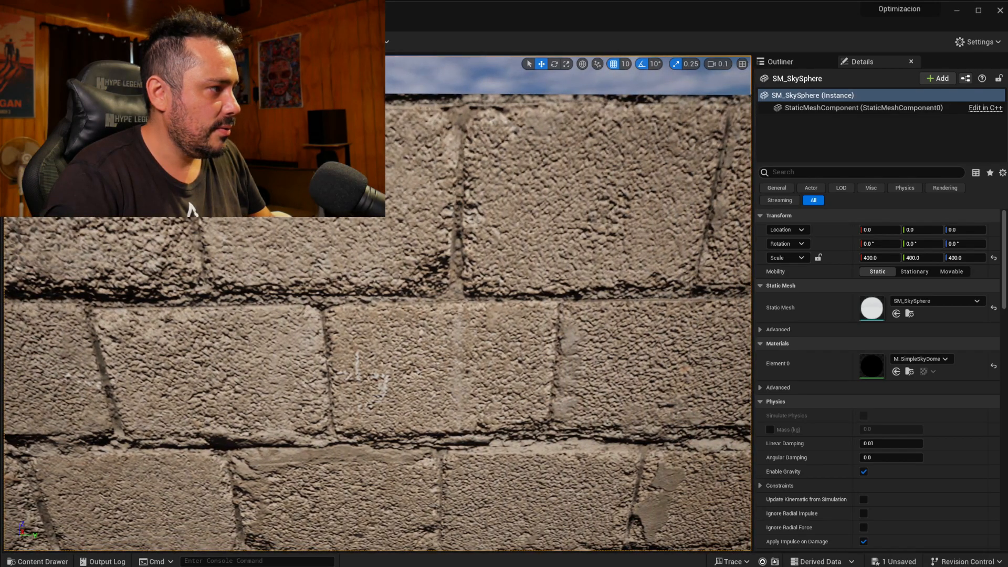
pyautogui.press('s')
pyautogui.moveTo(419, 309); pyautogui.dragTo(419, 306, button='right')
pyautogui.press('s')
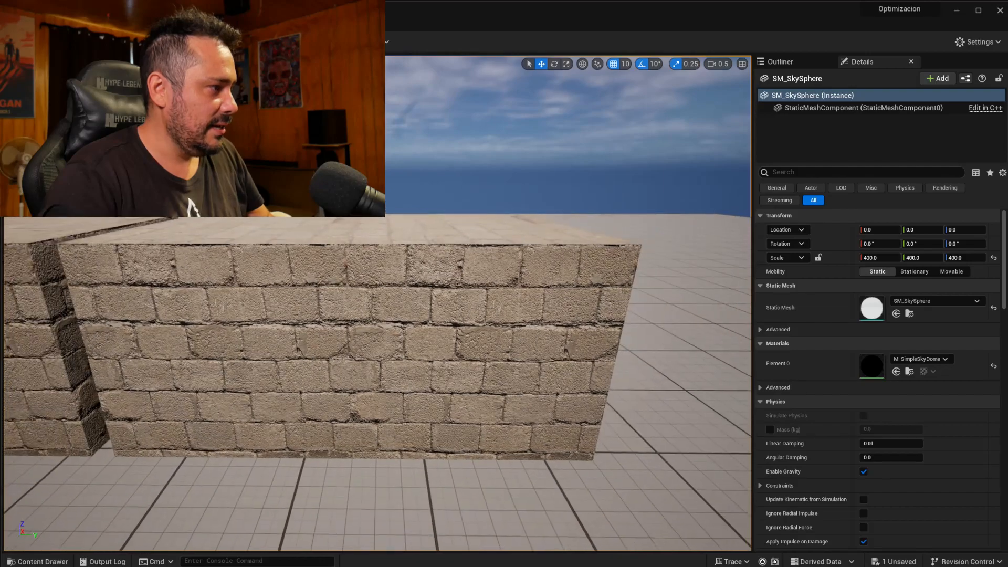
# Position the 1K cube at X 910, Y 1320, Z 100 and inspect its boundary with the 8K cube.
pyautogui.click(671, 376)
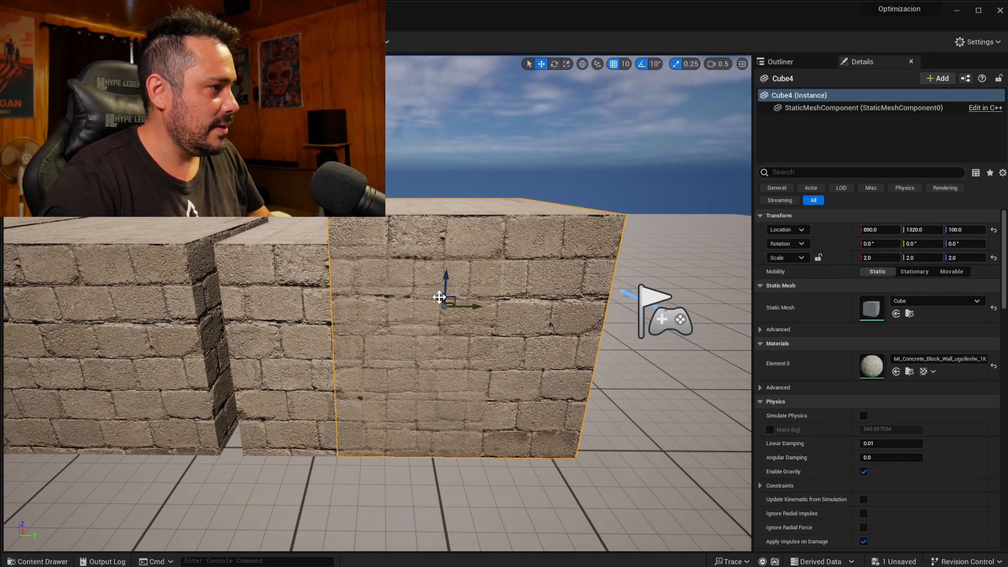
pyautogui.moveTo(438, 294); pyautogui.dragTo(435, 292)
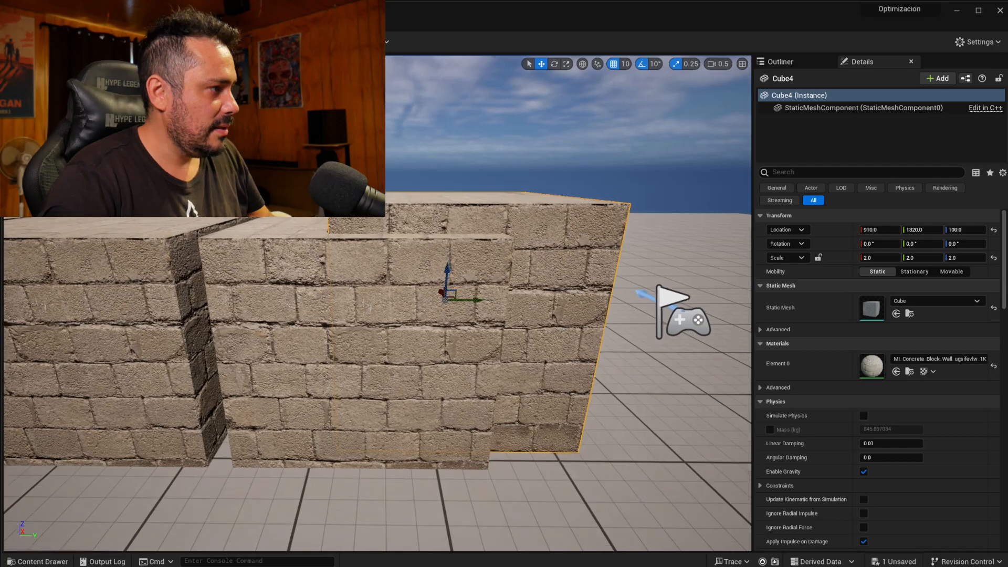
pyautogui.press('w')
pyautogui.press('w')
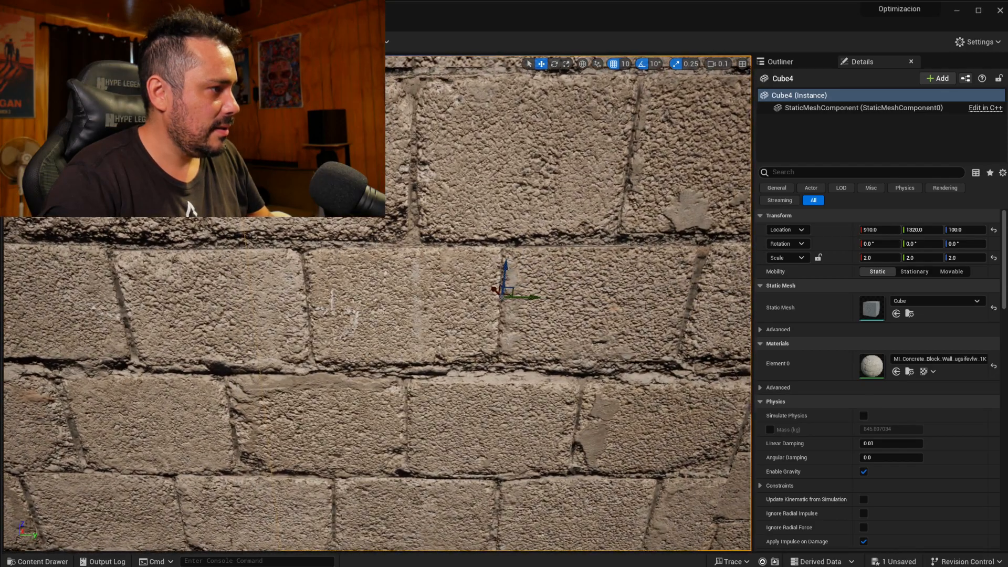
pyautogui.press('d')
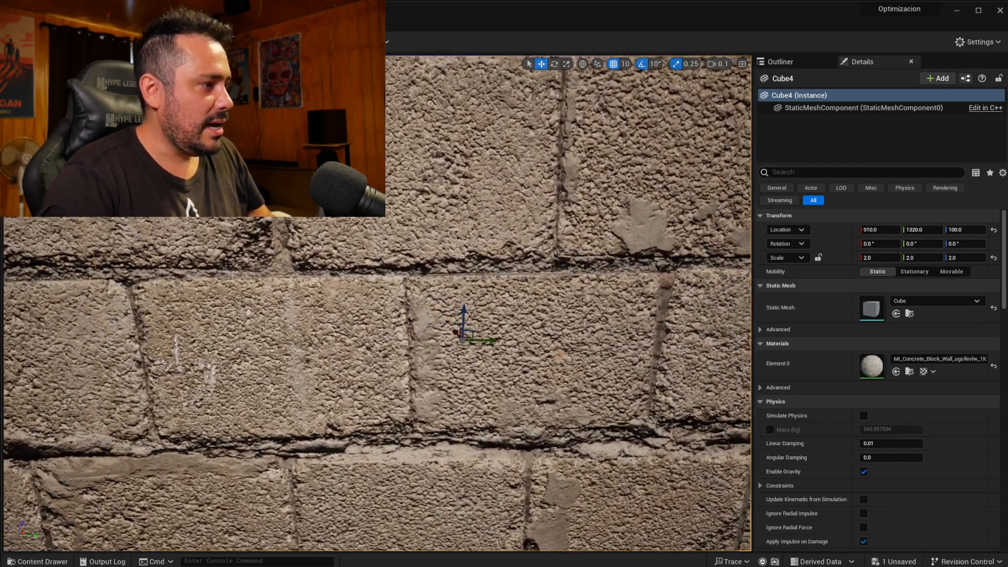
pyautogui.press('d')
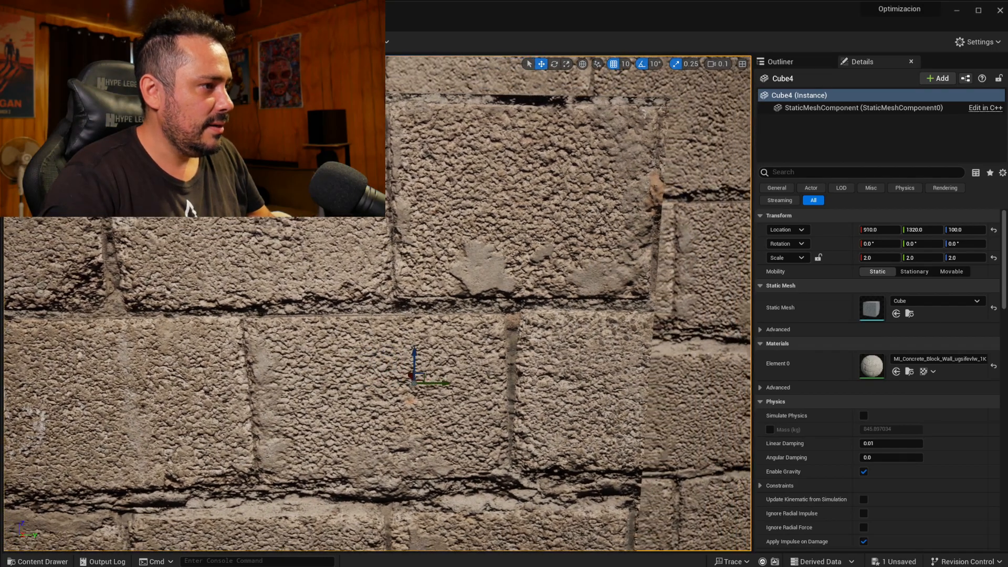
pyautogui.press('d')
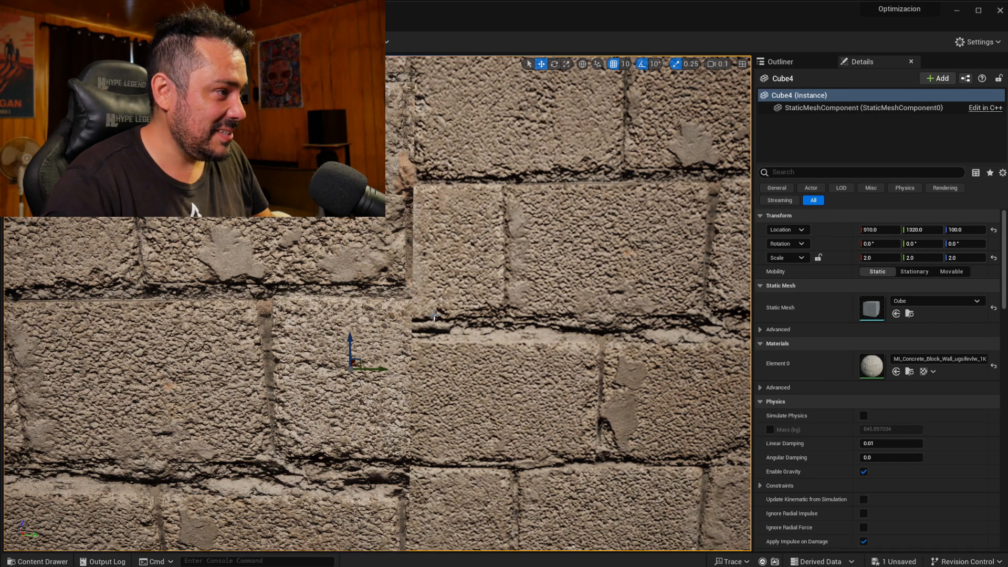
pyautogui.press('d')
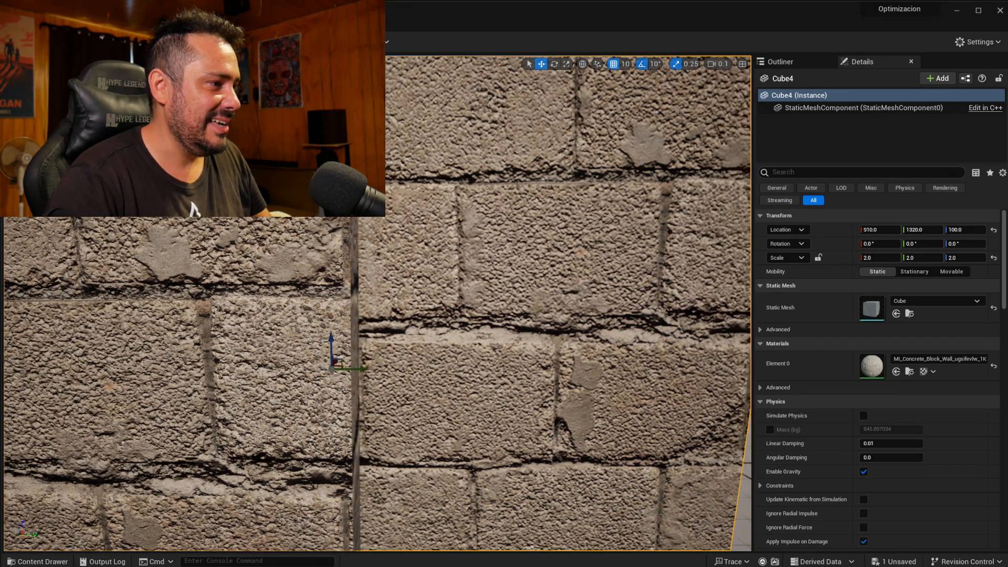
# Compare the block and mortar detail on both sides of the boundary between the 8K and 1K cubes.
pyautogui.scroll(1, 377, 304)
pyautogui.press('w')
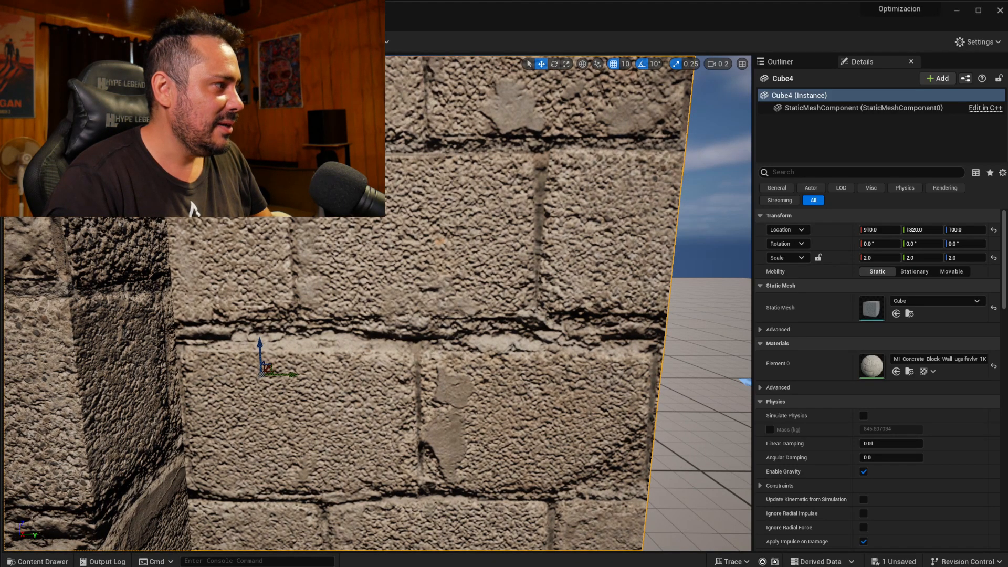
pyautogui.press('w')
pyautogui.press('s')
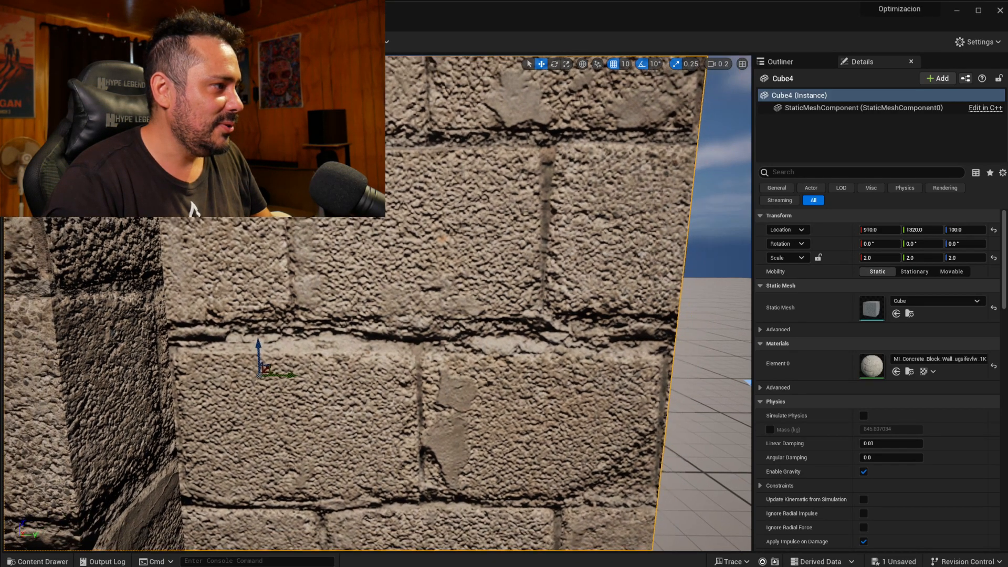
pyautogui.press('a')
pyautogui.press('a')
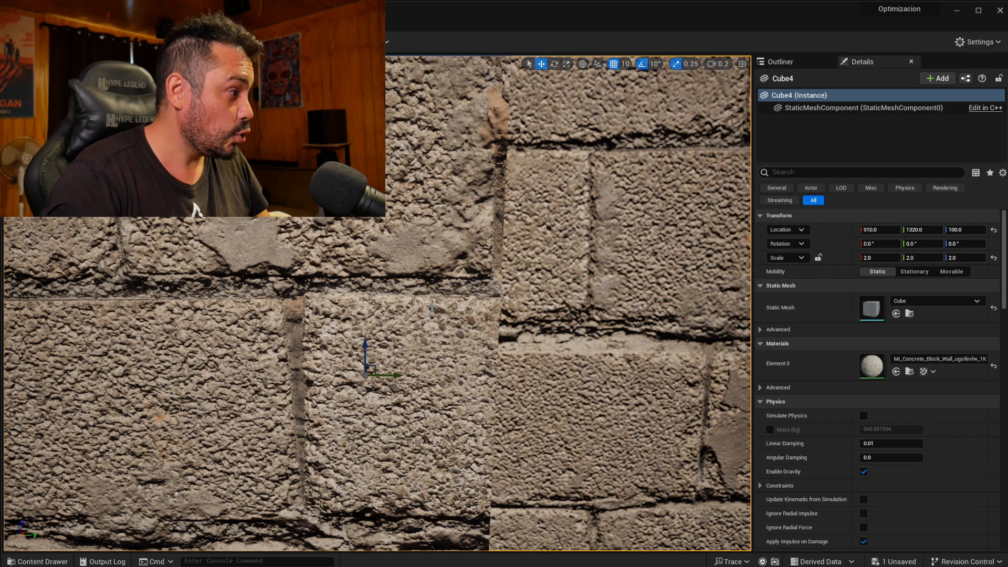
pyautogui.press('d')
pyautogui.press('a')
pyautogui.press('a')
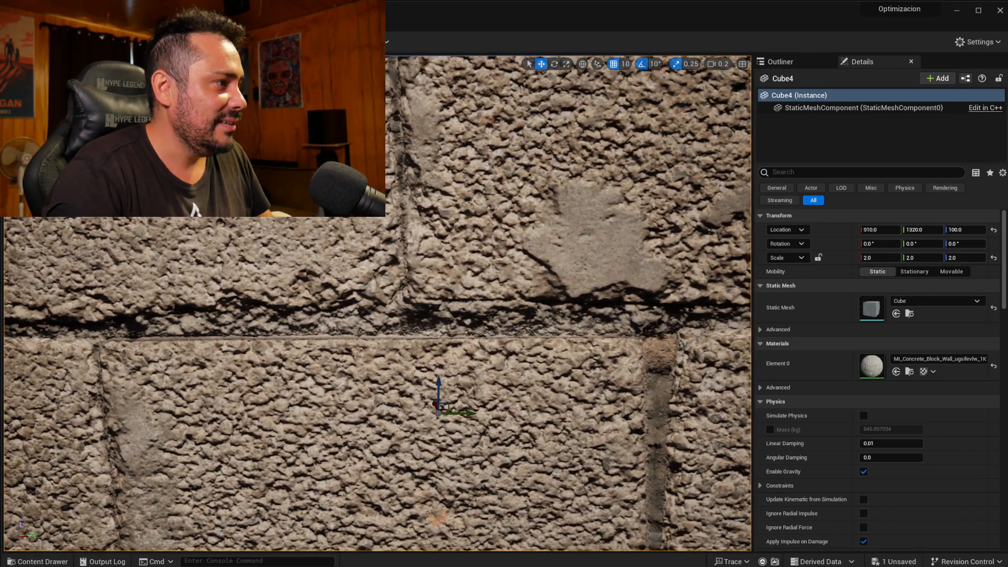
# Examine the fine grain of the 8K wall and the 1K wall at very close range, ending with both in view.
pyautogui.moveTo(378, 305); pyautogui.dragTo(394, 280, button='right')
pyautogui.press('d')
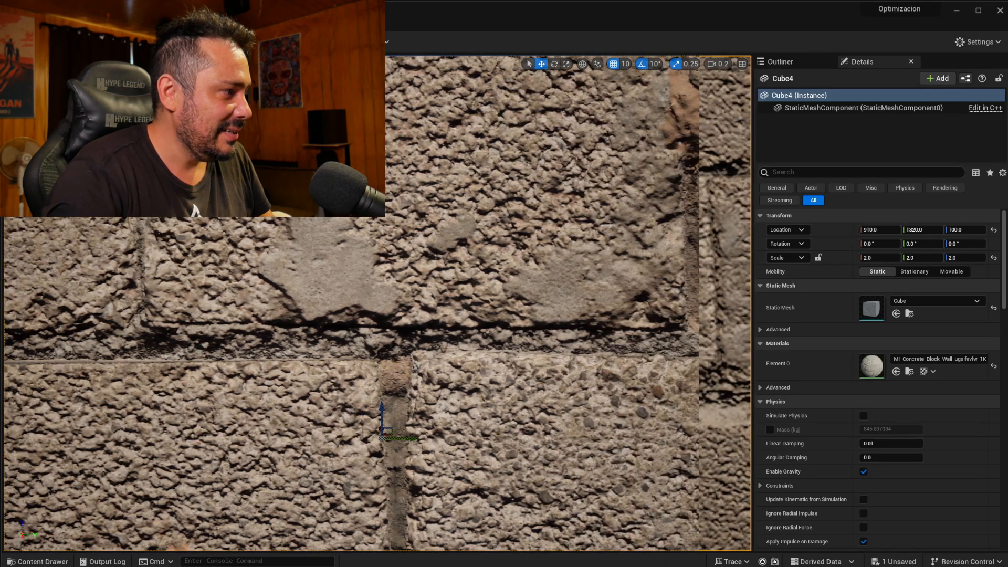
pyautogui.moveTo(378, 304); pyautogui.dragTo(369, 341, button='right')
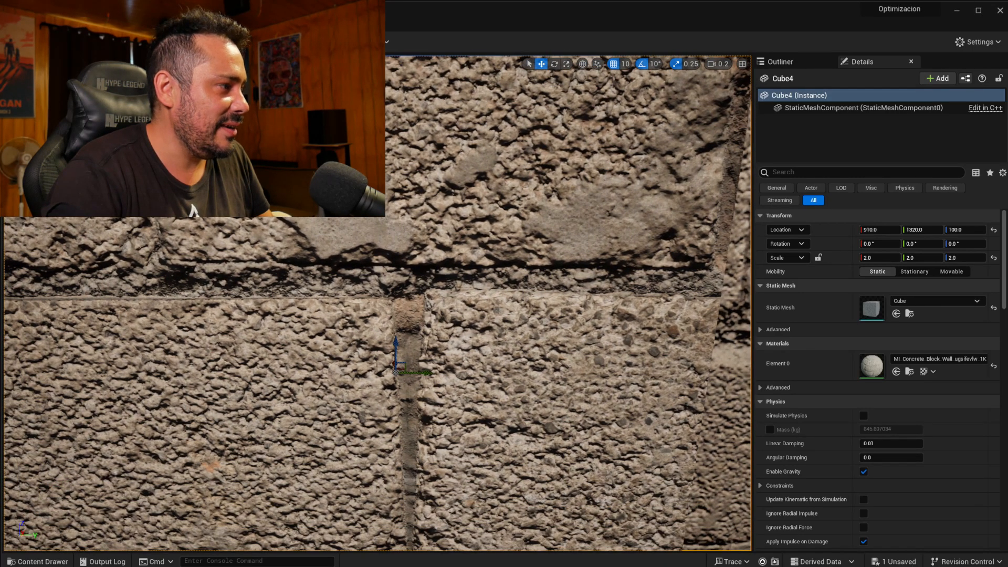
pyautogui.press('w')
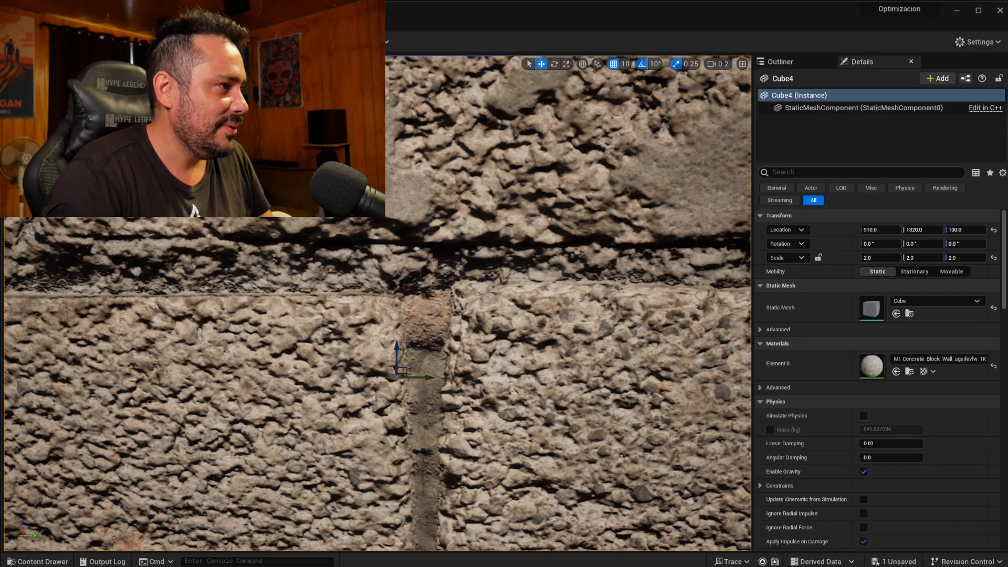
pyautogui.press('s')
pyautogui.press('d')
pyautogui.press('w')
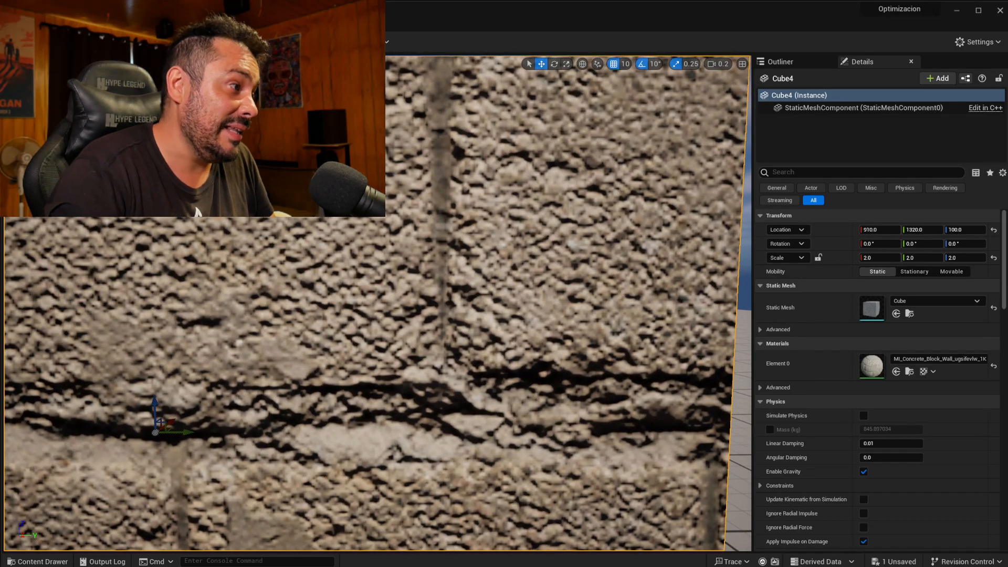
pyautogui.press('s')
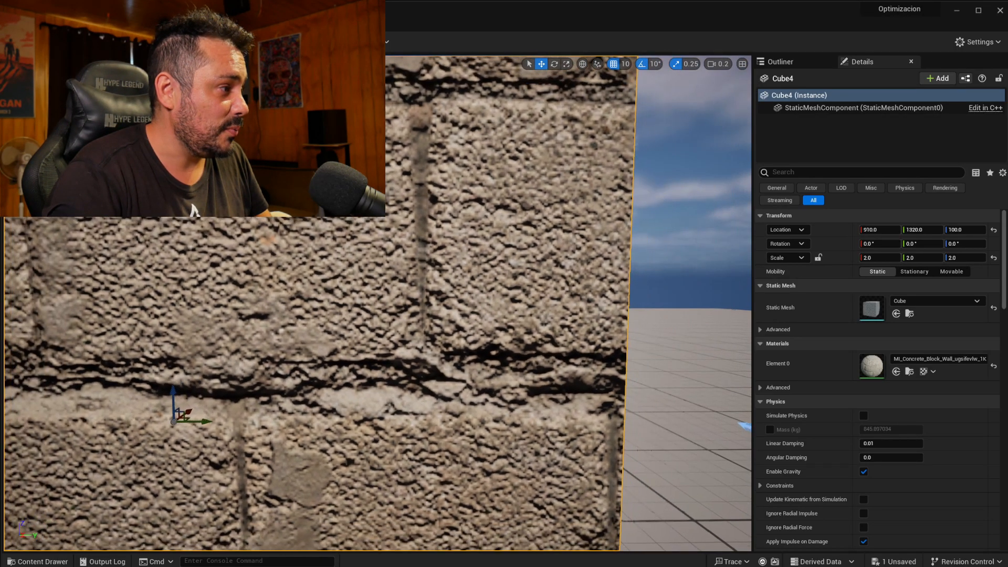
pyautogui.press('s')
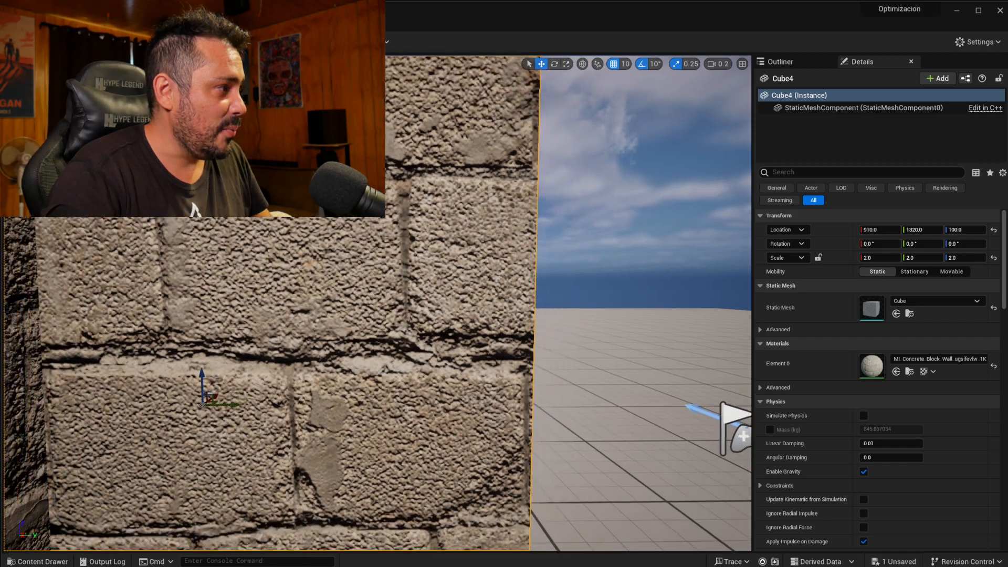
pyautogui.press('s')
pyautogui.press('s')
pyautogui.press('a')
pyautogui.press('s')
pyautogui.press('a')
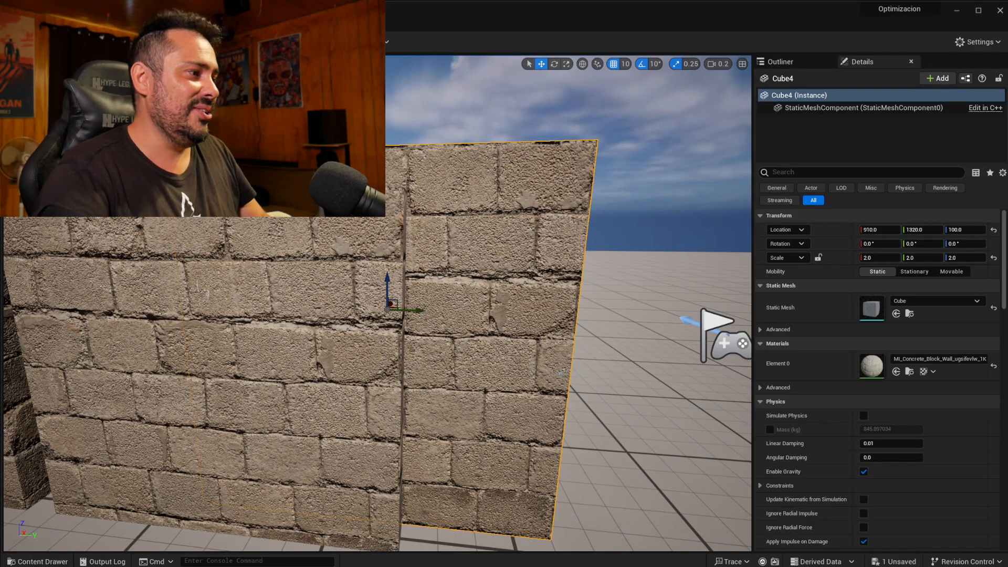
# Raise the 2K cube at the start of the row to a Z location of 160.
pyautogui.click(664, 243)
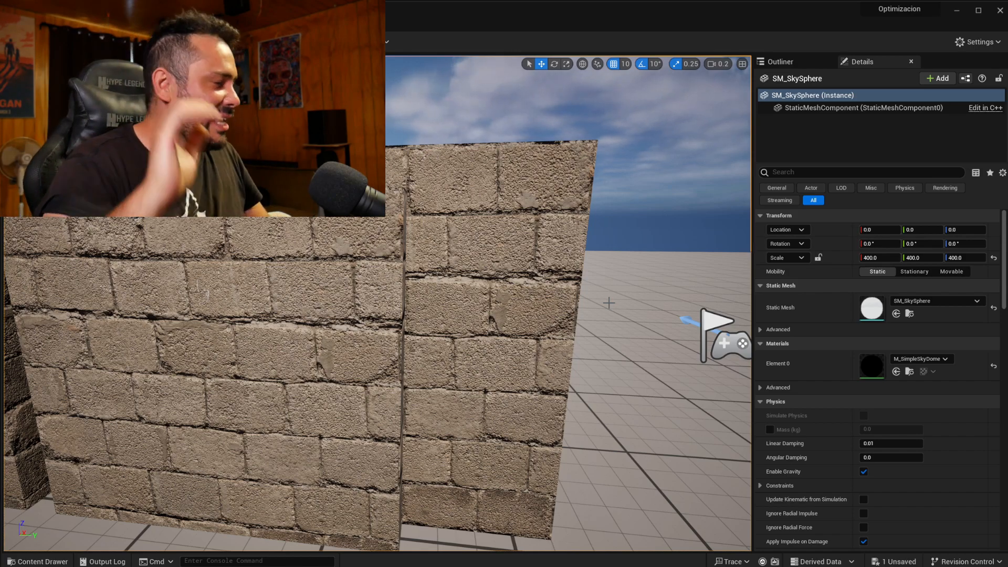
pyautogui.press('s')
pyautogui.moveTo(611, 299); pyautogui.dragTo(595, 331, button='right')
pyautogui.scroll(3, 596, 302)
pyautogui.press('a')
pyautogui.scroll(3, 593, 299)
pyautogui.press('e')
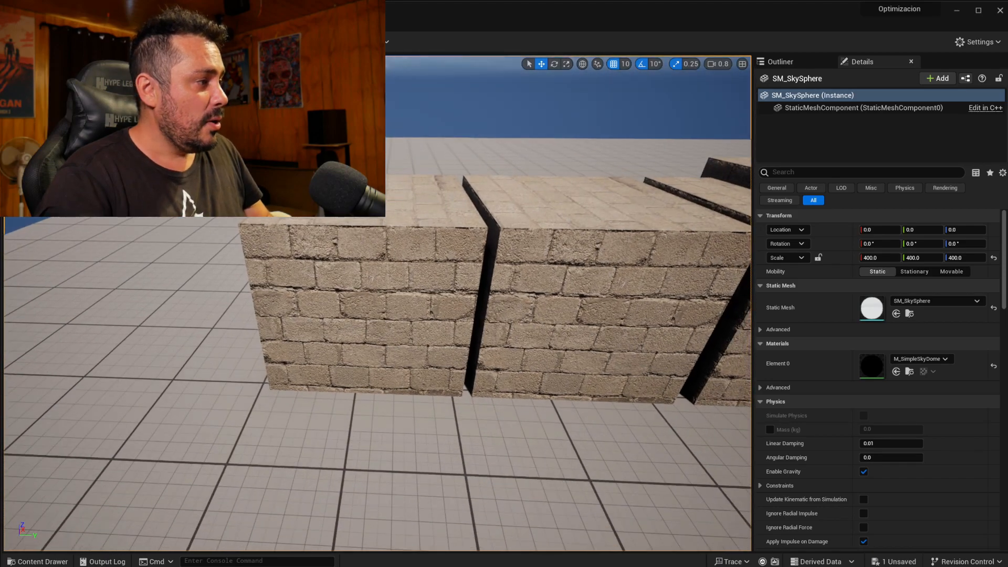
pyautogui.click(363, 257)
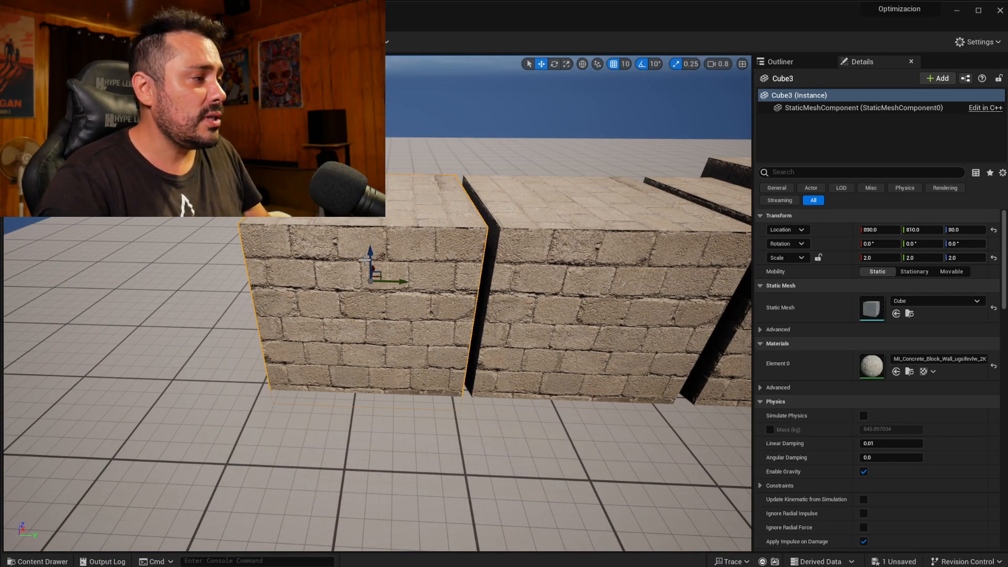
pyautogui.moveTo(371, 255); pyautogui.dragTo(372, 208)
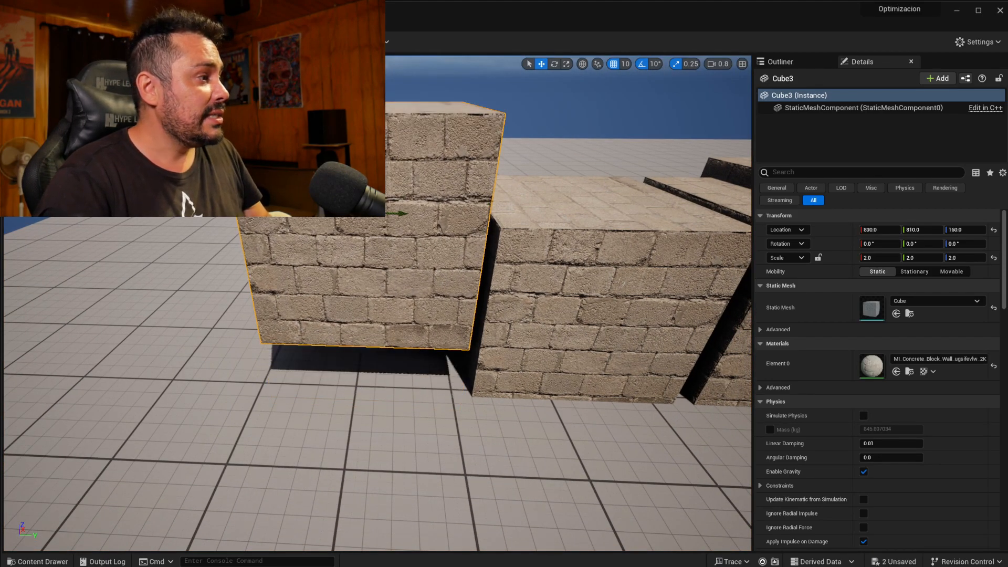
# Activate the Scale tool on the raised 2K cube and try to resize it.
pyautogui.press('e')
pyautogui.press('r')
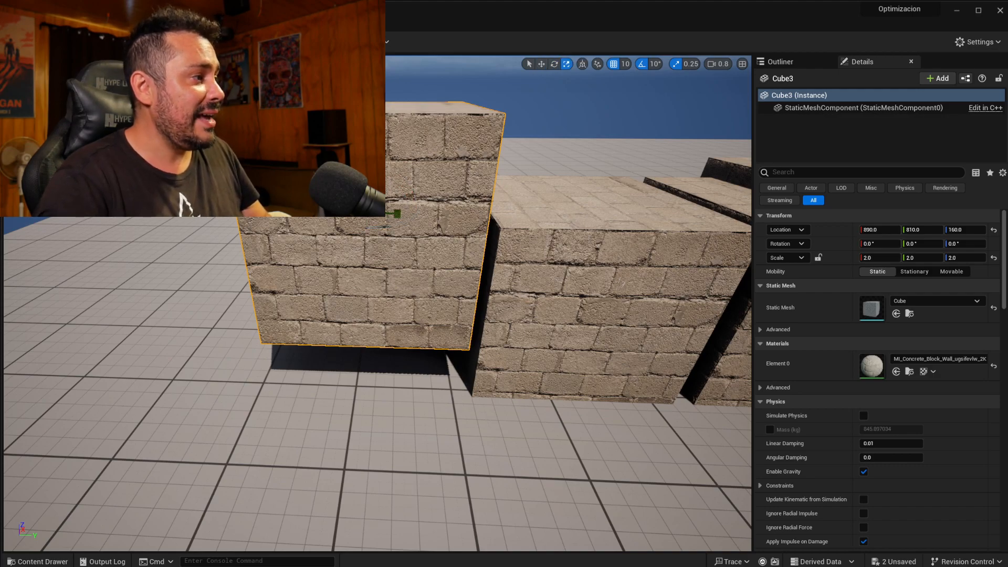
pyautogui.moveTo(378, 200)
pyautogui.mouseDown()
pyautogui.moveTo(385, 113)
pyautogui.moveTo(378, 206)
pyautogui.moveTo(379, 191)
pyautogui.moveTo(364, 187)
pyautogui.moveTo(364, 203)
pyautogui.mouseUp()
pyautogui.rightClick(377, 207)
pyautogui.press('Escape')
# Deselect the 2K cube and examine the block wall surface up close.
pyautogui.click(525, 105)
pyautogui.press('w')
pyautogui.moveTo(525, 105); pyautogui.dragTo(525, 84, button='right')
pyautogui.press('s')
pyautogui.press('e')
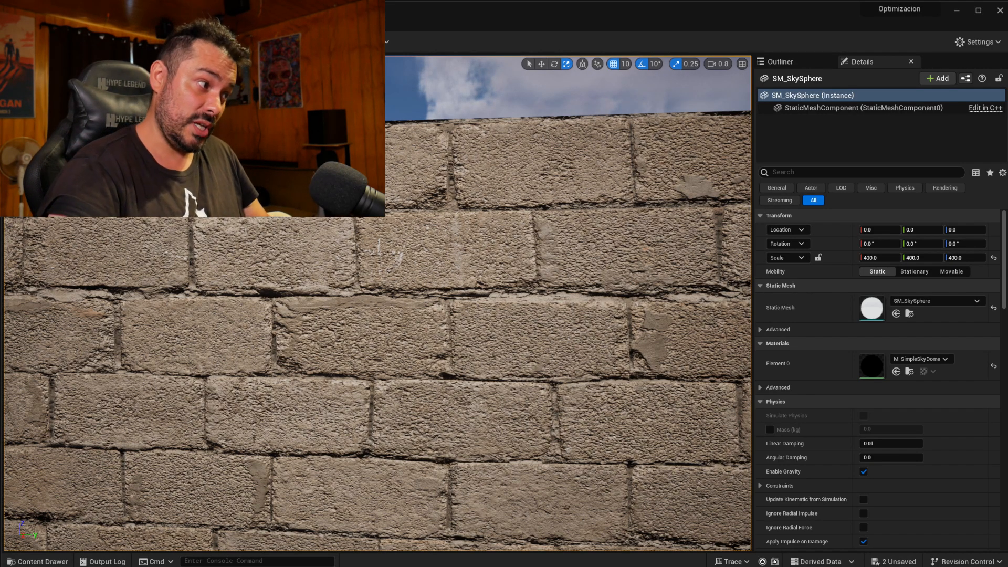
# Select the raised 2K cube at the start of the row and thin it to an X scale of 0.25.
pyautogui.press('s')
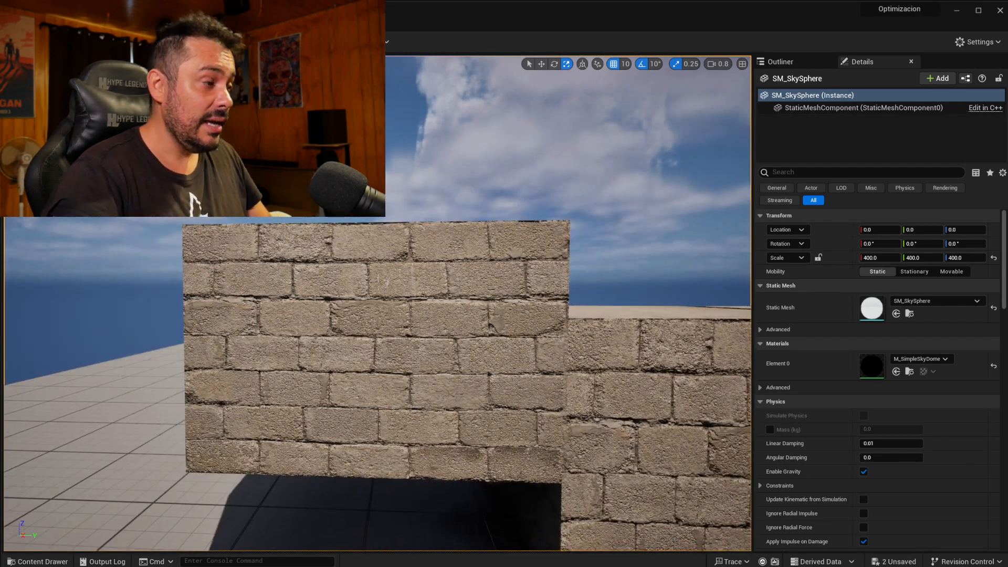
pyautogui.press('s')
pyautogui.moveTo(378, 304); pyautogui.dragTo(416, 310, button='right')
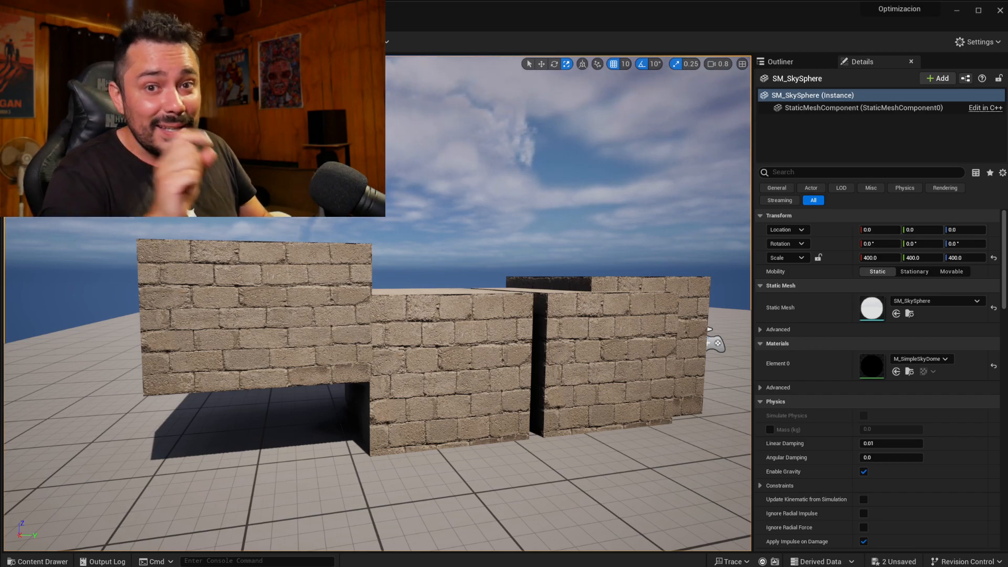
pyautogui.press('a')
pyautogui.moveTo(378, 315); pyautogui.dragTo(546, 367, button='right')
pyautogui.press('e')
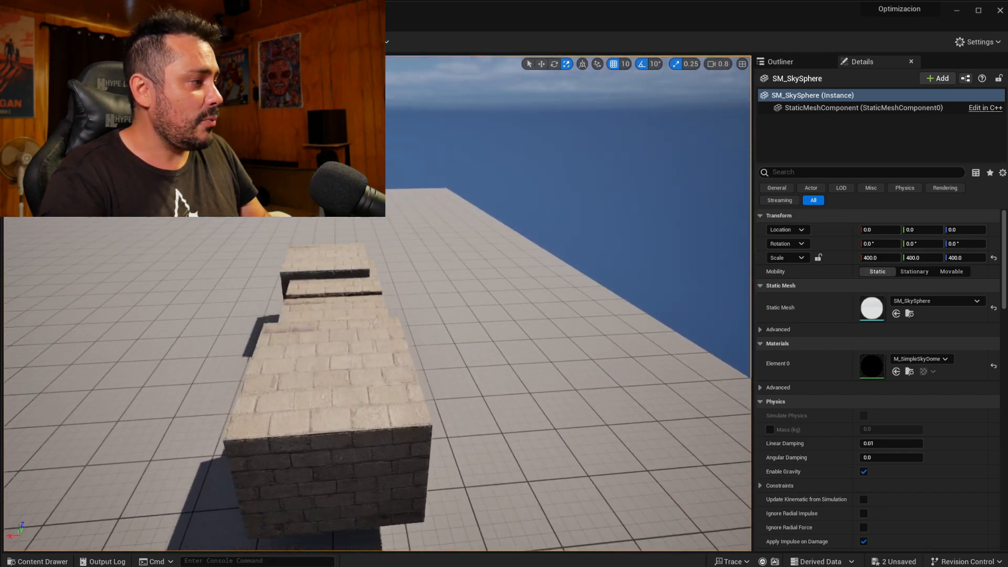
pyautogui.moveTo(153, 306); pyautogui.dragTo(147, 323, button='right')
pyautogui.press('s')
pyautogui.click(290, 344)
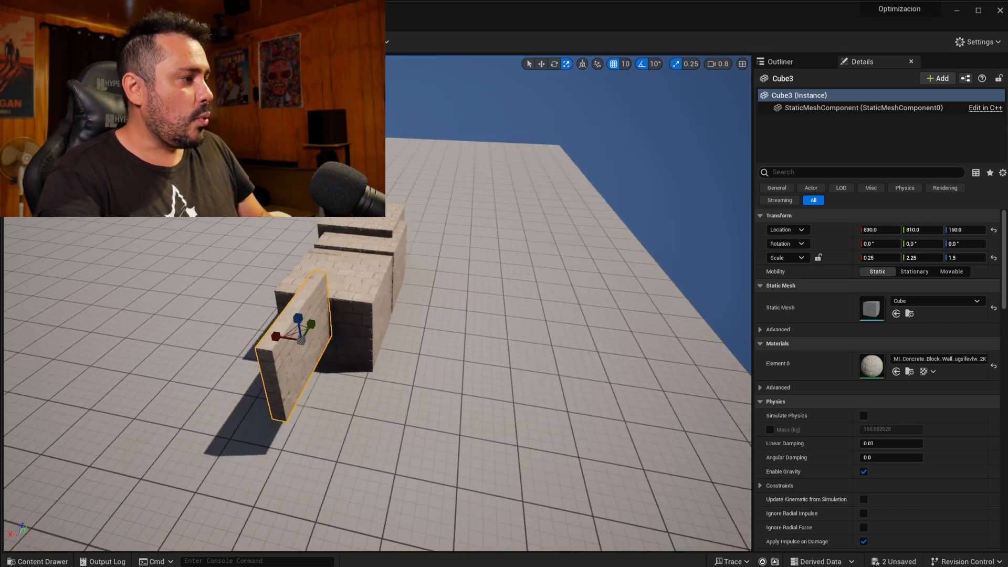
# Examine the thinned 2K wall from several angles and compare it with the thicker block wall cubes beside it.
pyautogui.press('d')
pyautogui.moveTo(296, 350); pyautogui.dragTo(171, 273, button='right')
pyautogui.press('q')
pyautogui.press('w')
pyautogui.press('s')
pyautogui.press('a')
pyautogui.press('w')
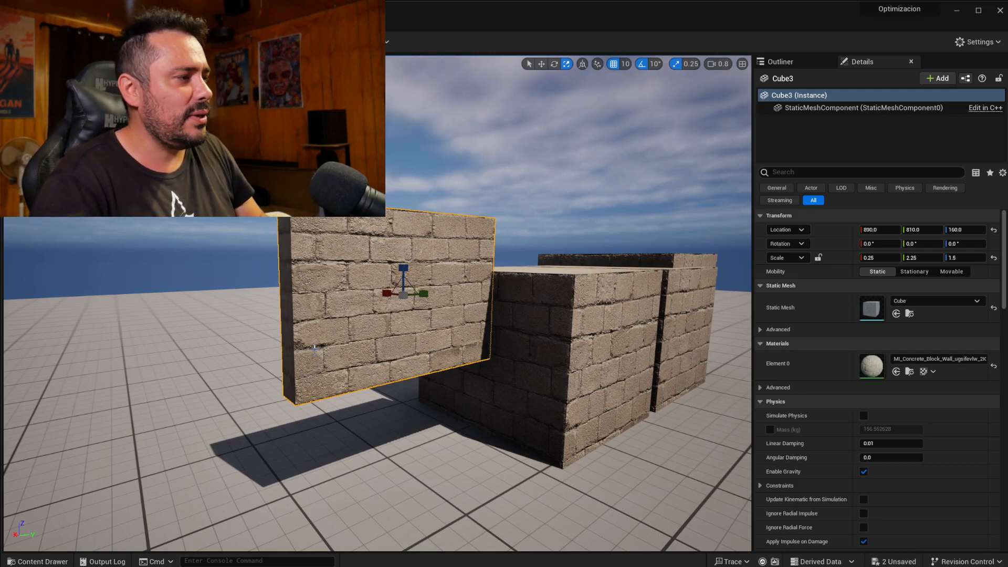
pyautogui.scroll(-5, 259, 370)
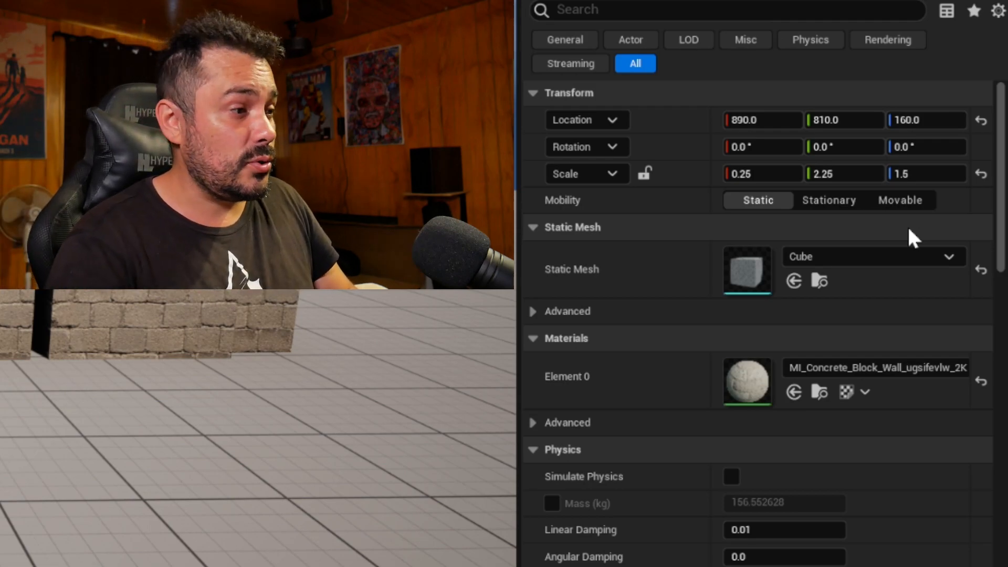
pyautogui.moveTo(367, 178); pyautogui.dragTo(362, 179, button='right')
pyautogui.press('a')
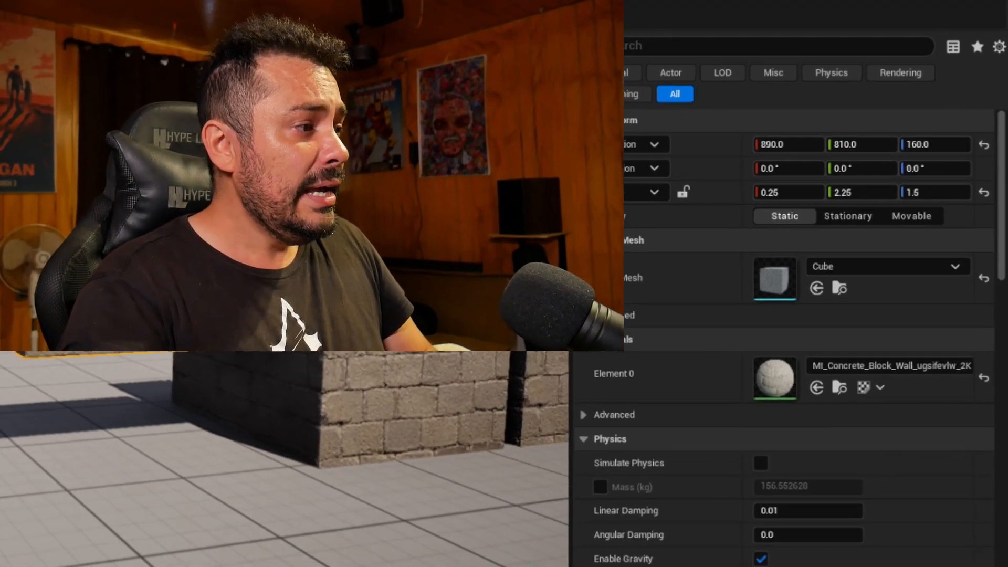